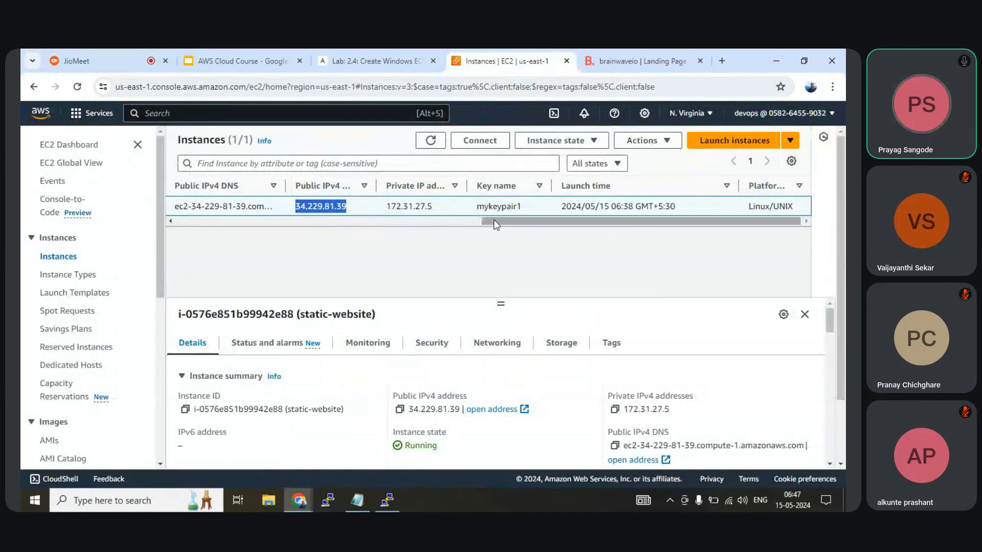
Step: Terminate the static-website instance, dismiss the notification, and open the form for launching a new instance
left_click_drag(493, 219, 170, 219)
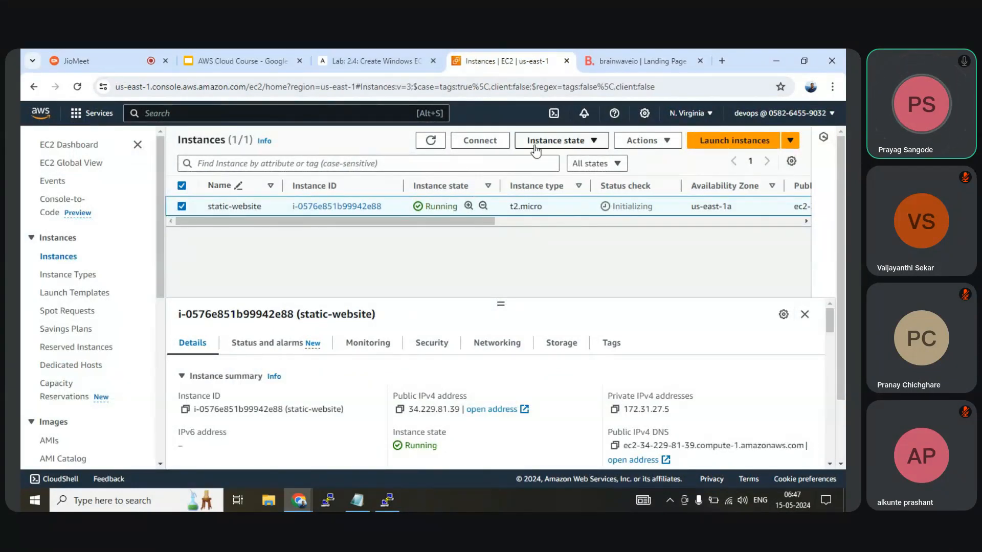
left_click(182, 186)
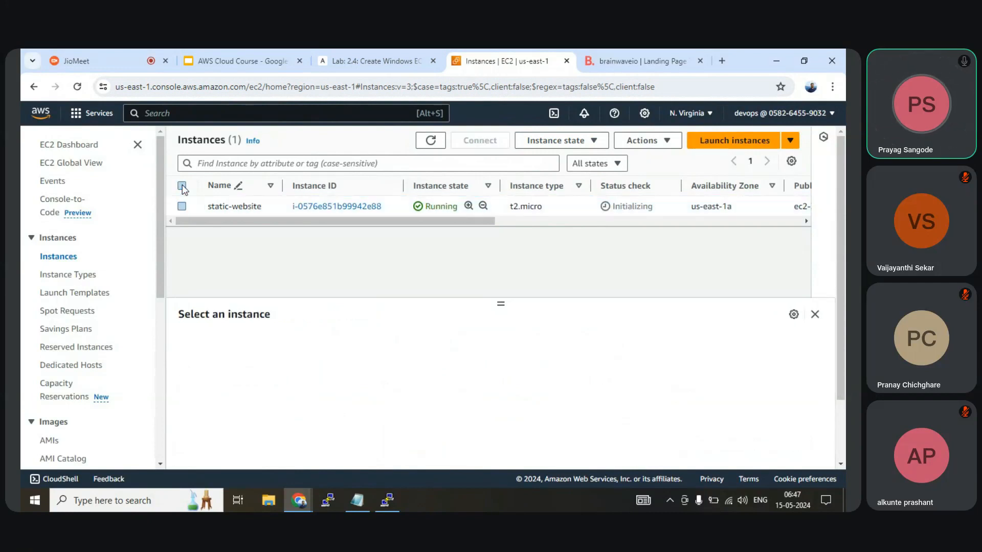
left_click(176, 203)
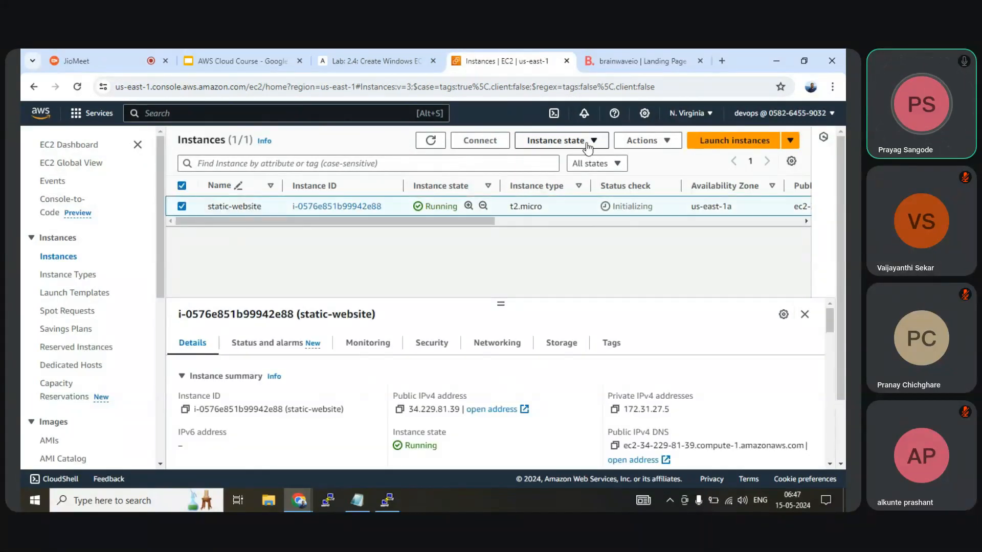
left_click(645, 141)
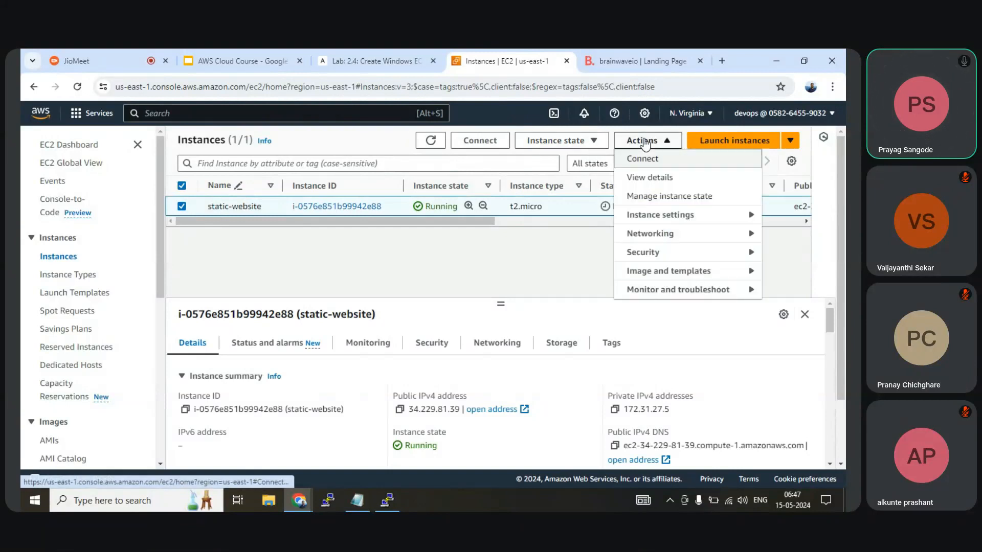
left_click(586, 145)
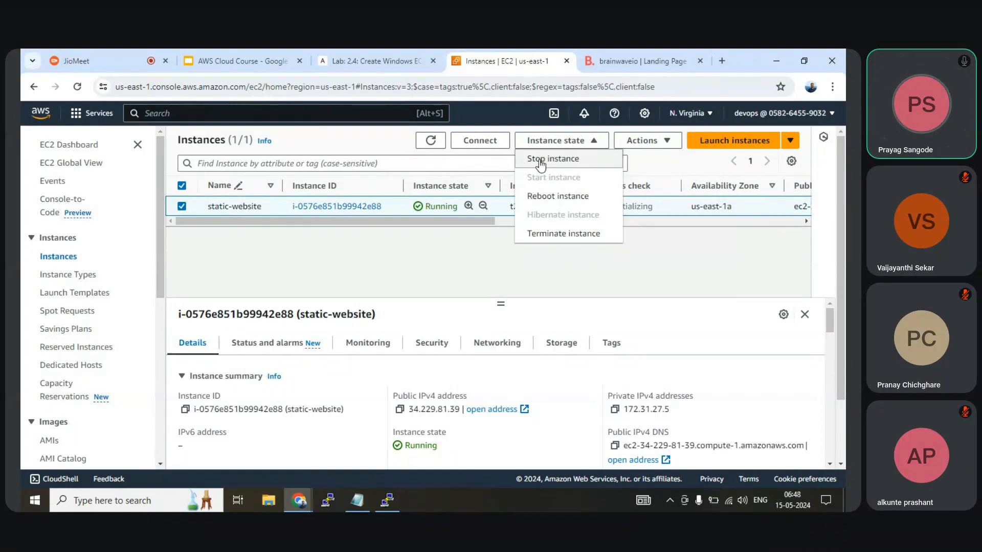
left_click(537, 235)
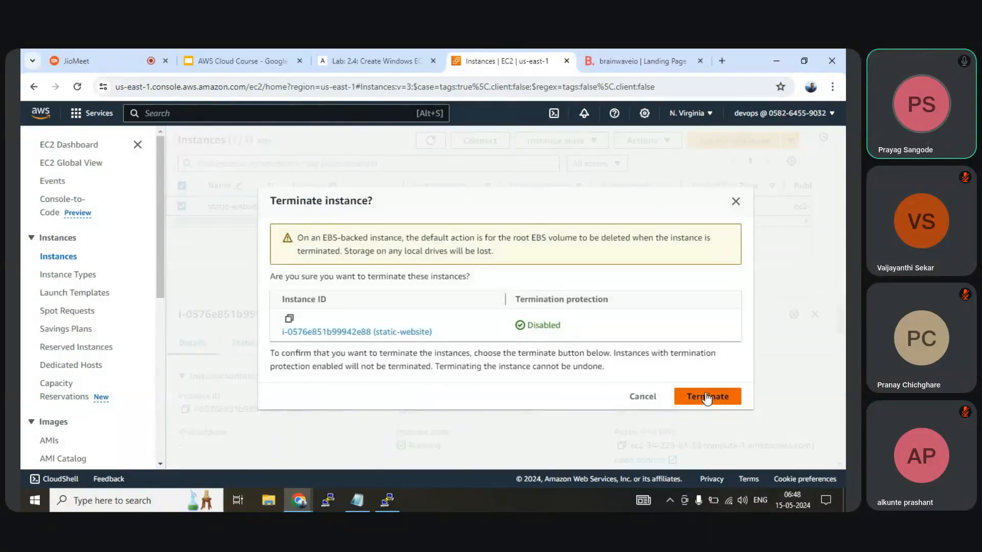
left_click(705, 396)
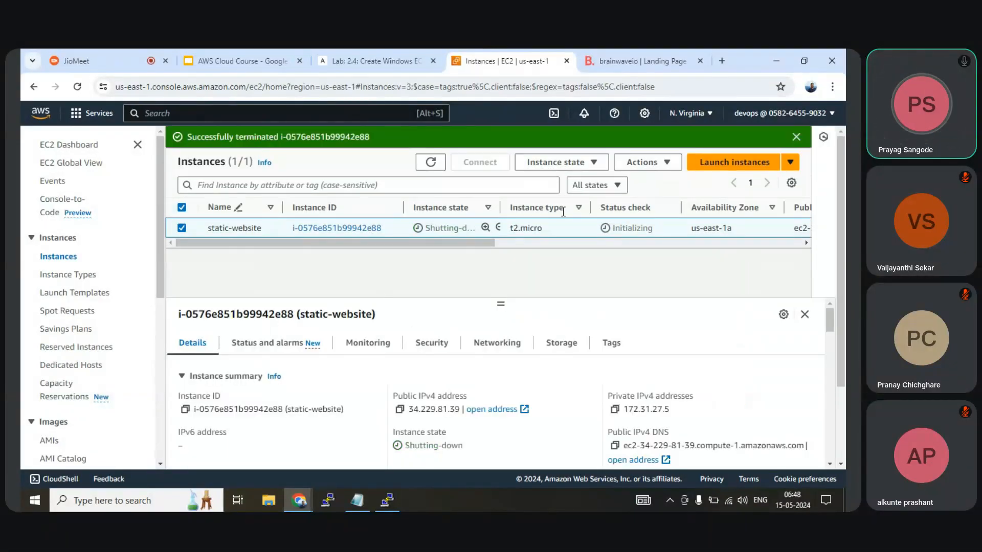
left_click(796, 137)
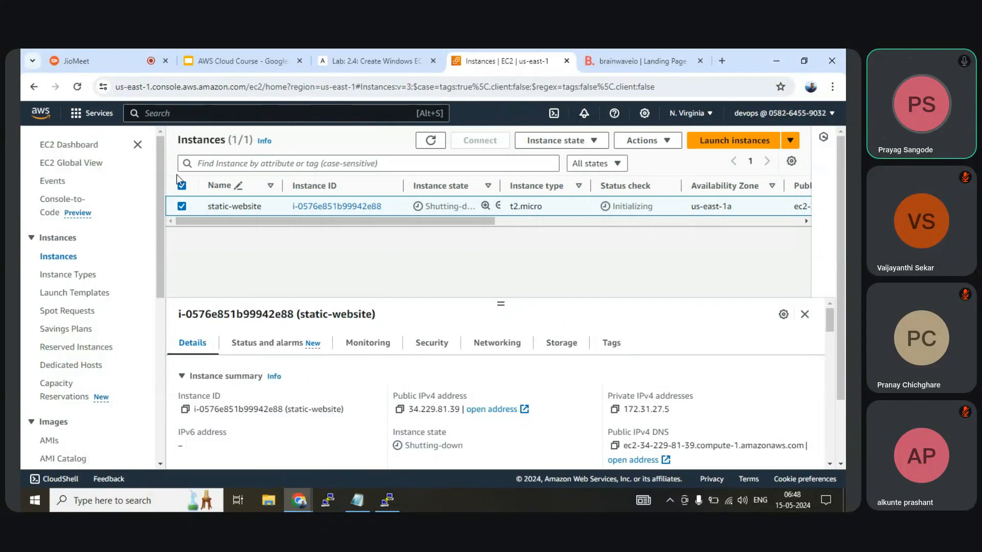
left_click(719, 145)
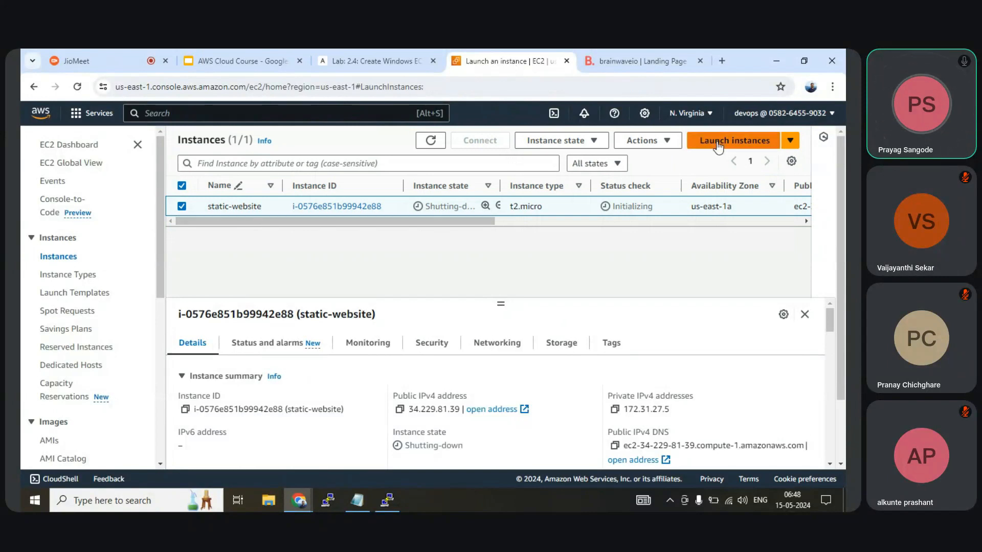
Step: Review the Lab 2.4 guide's instructions on launching the instance, the Windows machine image, instance type and key pair
left_click(373, 61)
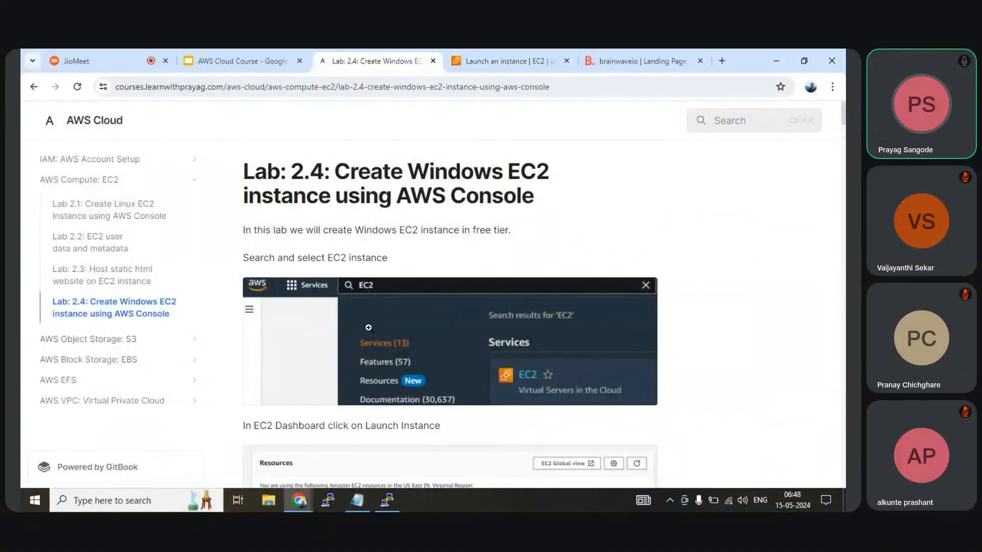
scroll(368, 327, "down", 1)
scroll(369, 327, "down", 3)
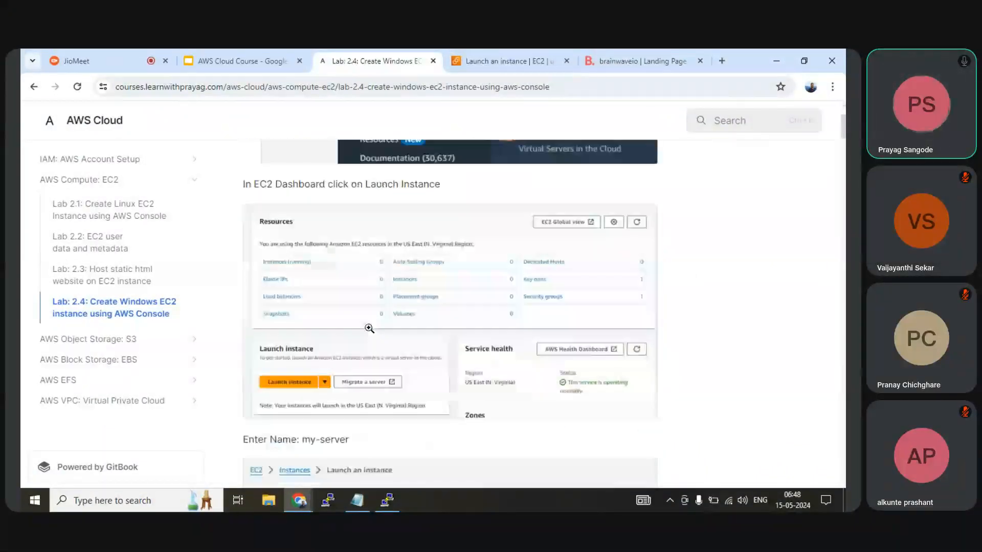
scroll(369, 328, "down", 9)
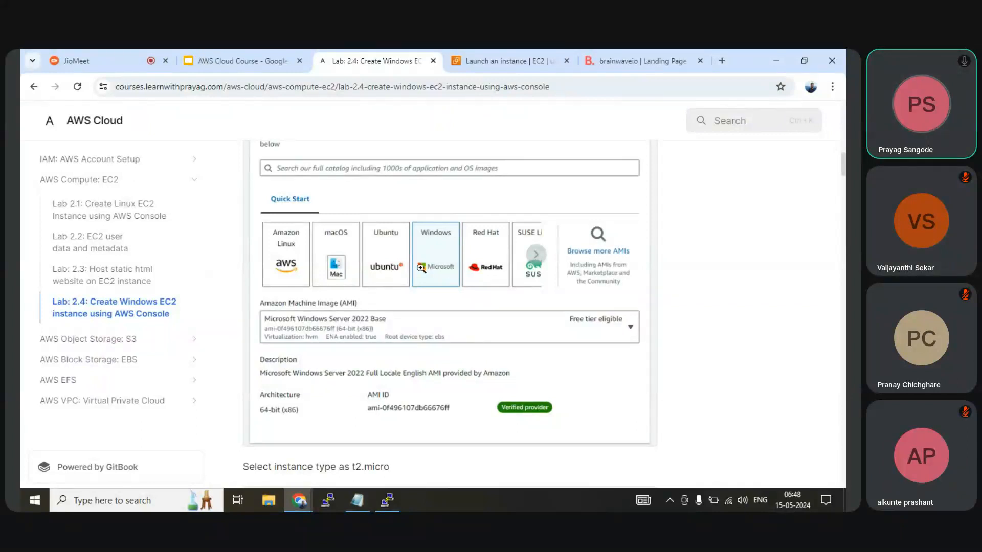
scroll(432, 260, "down", 1)
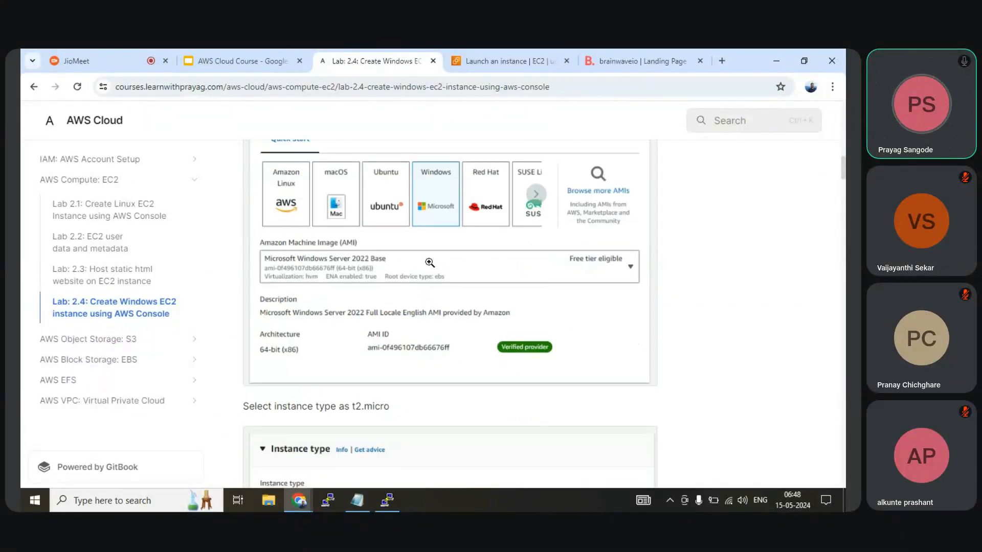
scroll(364, 267, "down", 6)
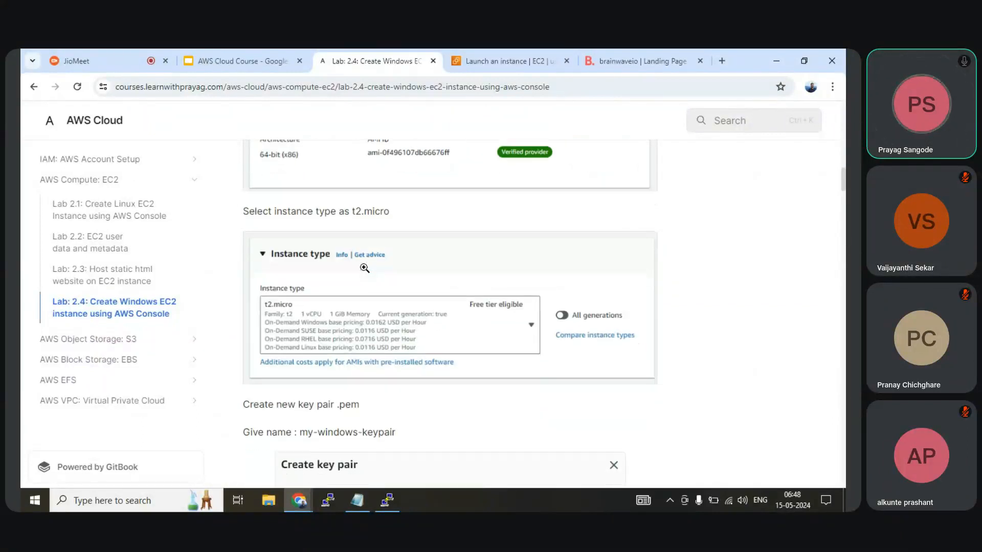
scroll(364, 267, "up", 3)
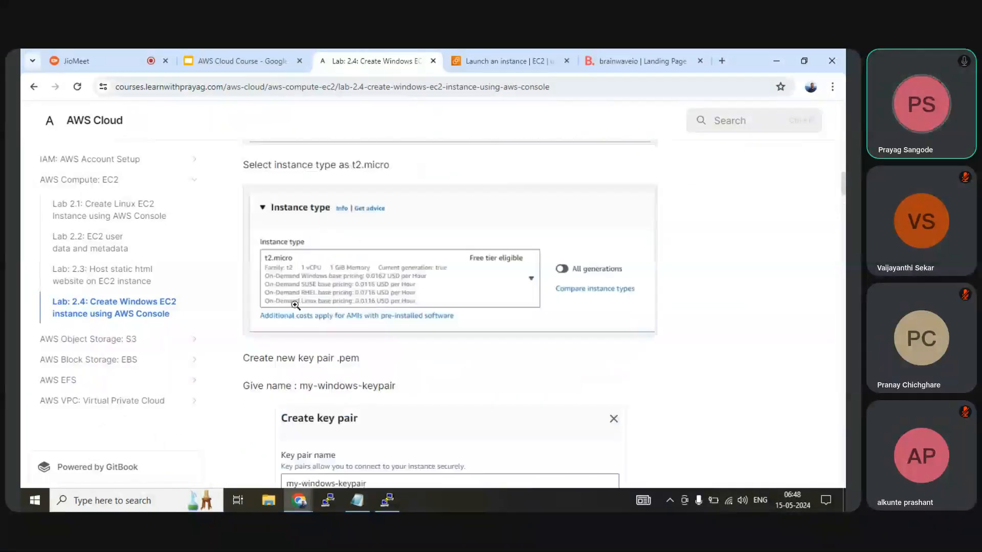
scroll(314, 275, "down", 2)
scroll(314, 275, "down", 2)
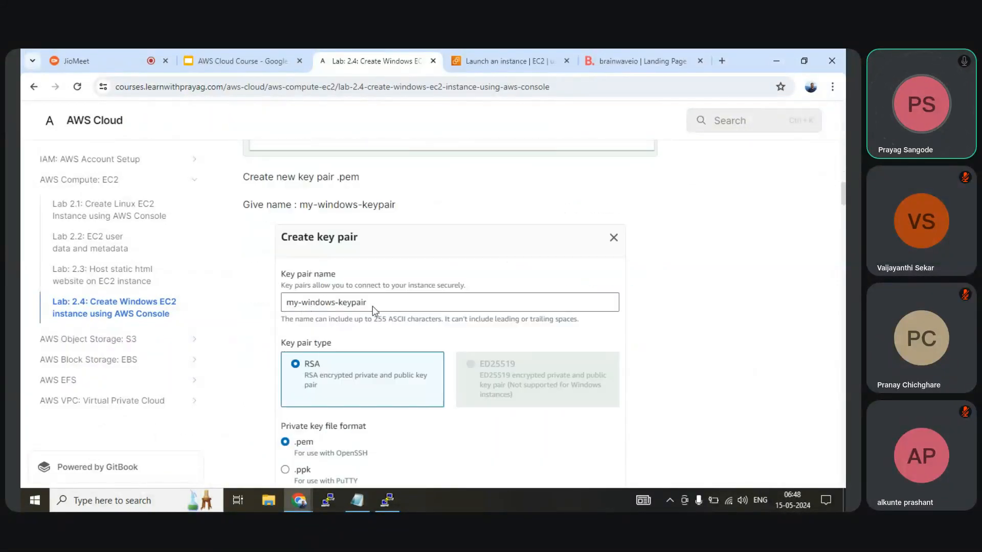
scroll(342, 394, "down", 1)
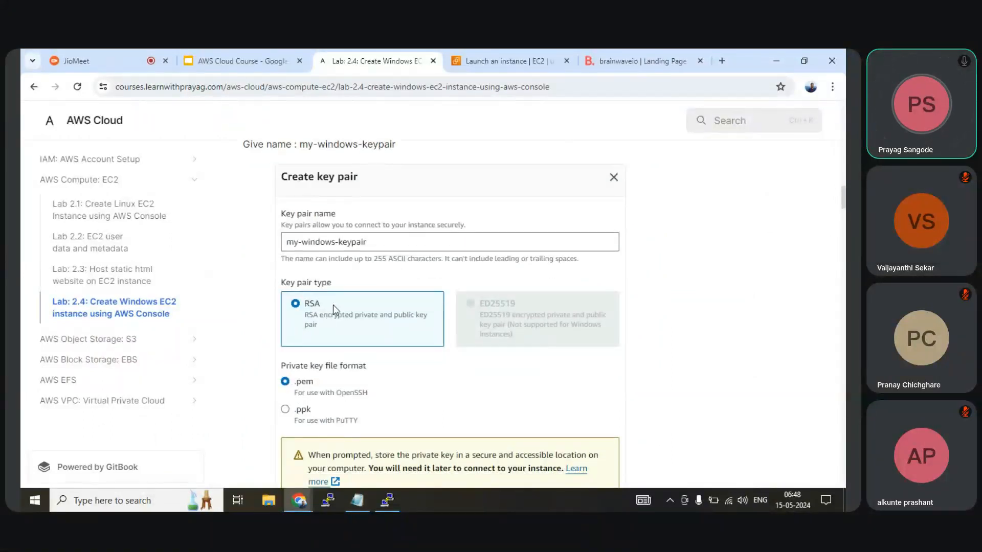
scroll(333, 305, "down", 3)
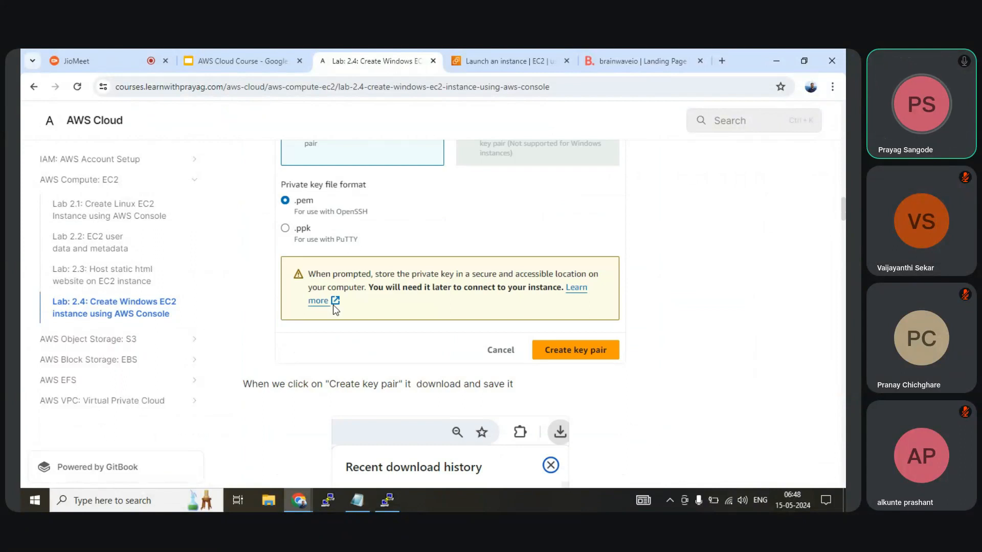
Step: Read the lab guide's sections on security group rules, disk configuration, instance launch and connecting through the RDP client
scroll(333, 305, "down", 5)
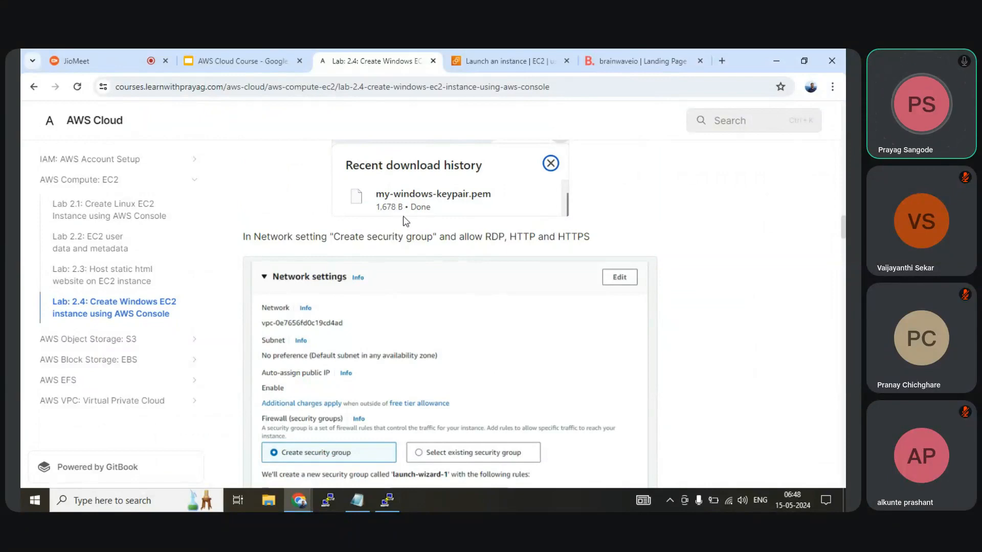
scroll(406, 221, "down", 3)
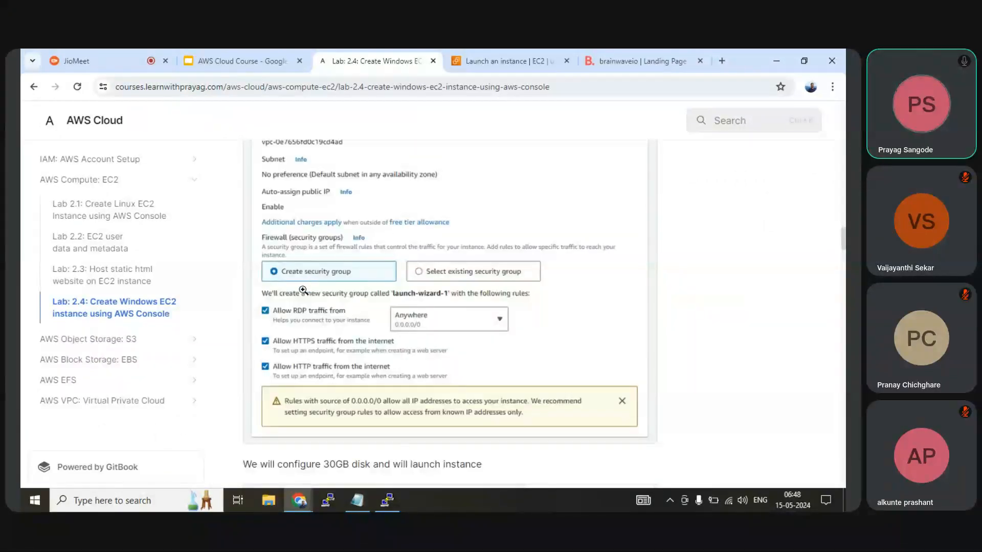
scroll(308, 275, "down", 1)
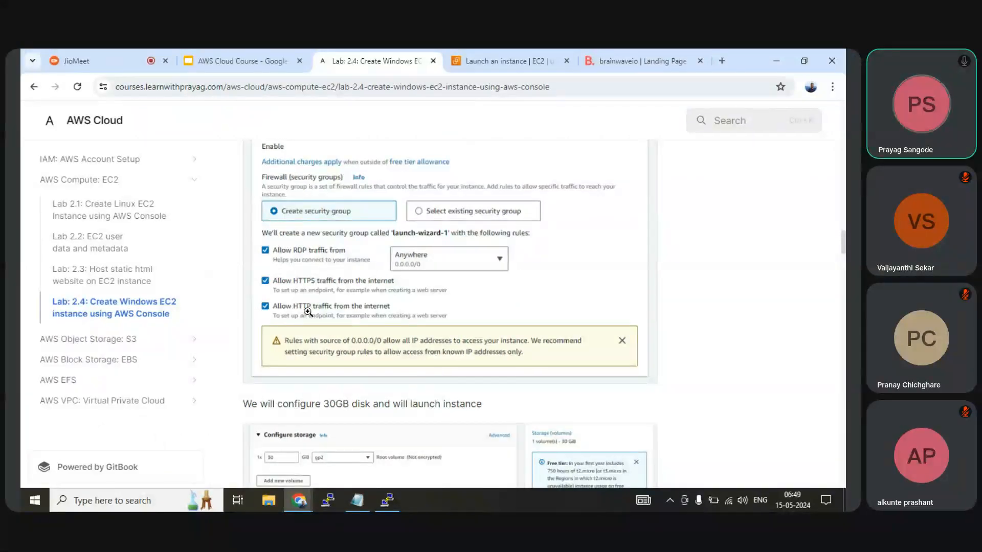
scroll(316, 284, "down", 4)
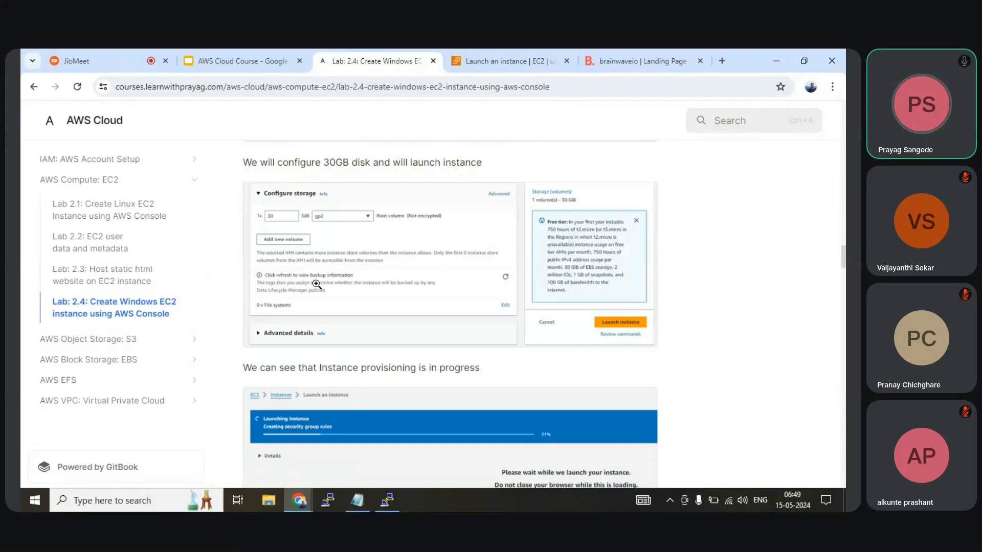
scroll(316, 284, "up", 2)
scroll(315, 285, "up", 2)
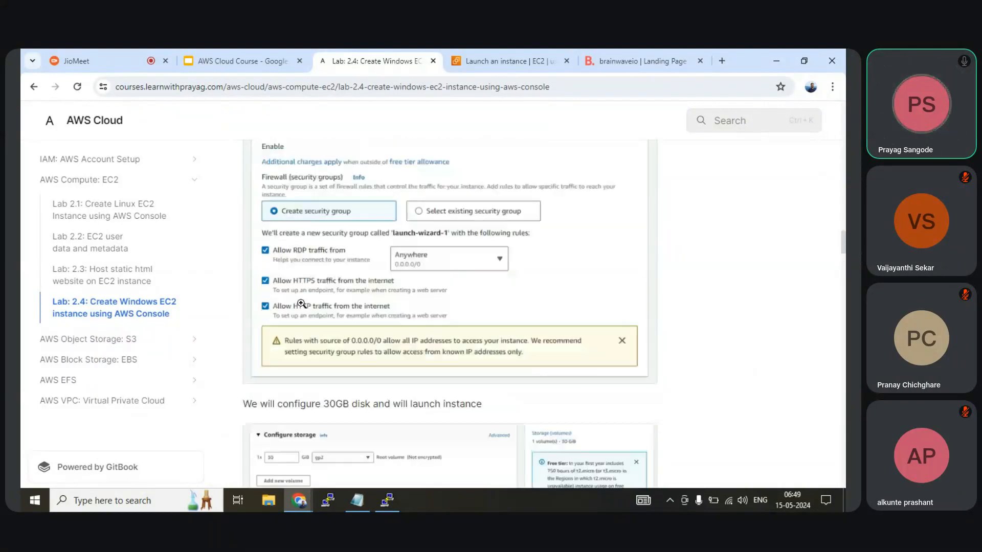
scroll(308, 284, "down", 4)
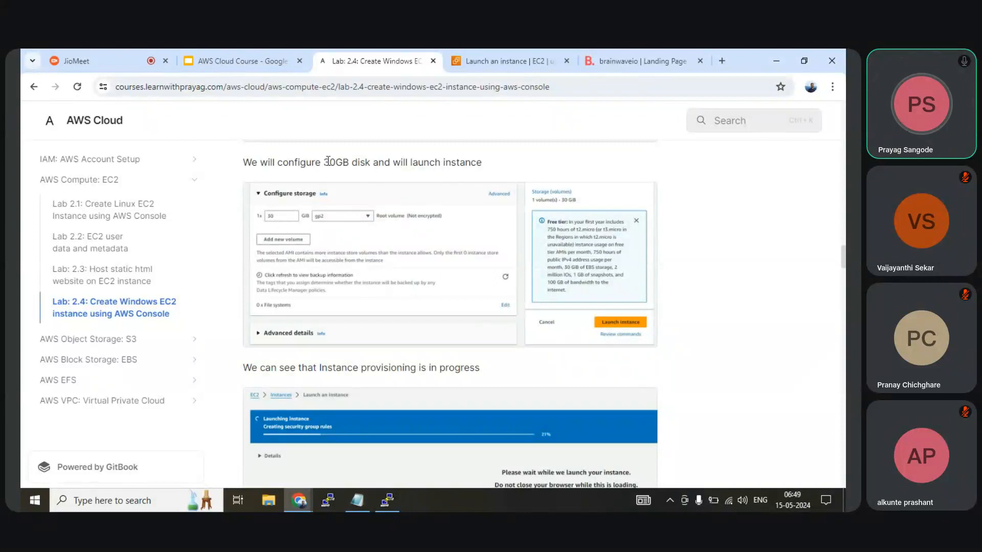
left_click_drag(324, 162, 359, 161)
scroll(369, 230, "down", 3)
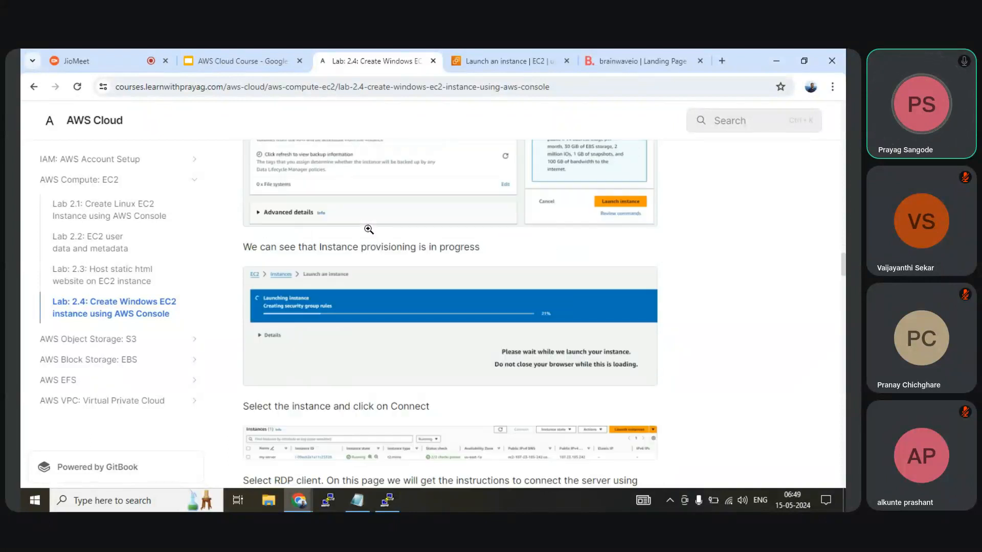
scroll(448, 319, "down", 3)
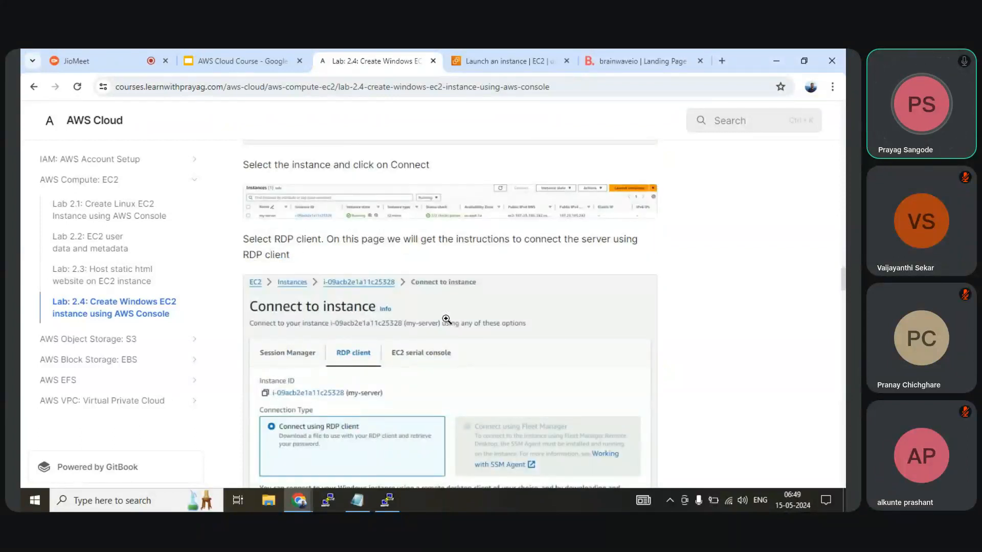
Step: Go back to the beginning of the lab guide and check which name to give the instance
left_click(492, 62)
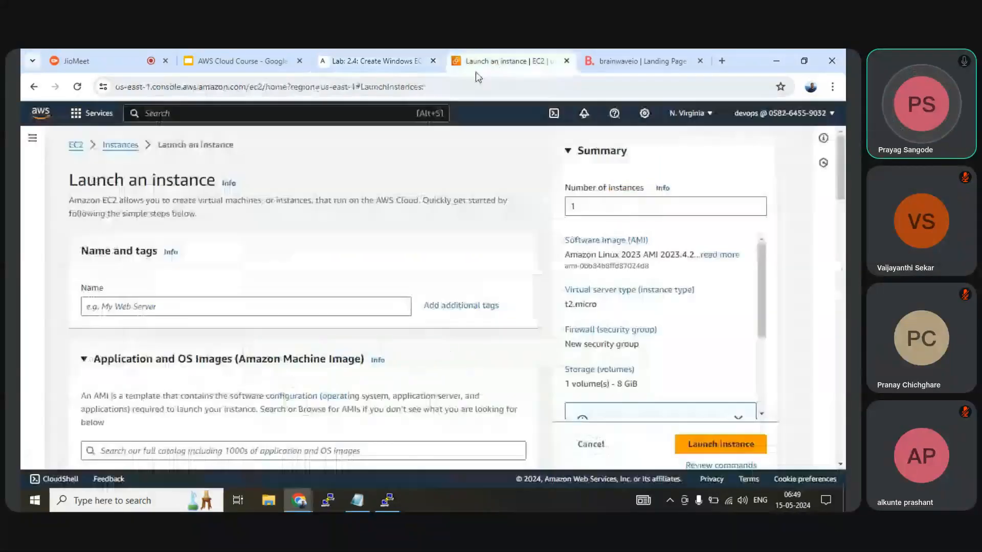
left_click(385, 63)
scroll(448, 307, "up", 9)
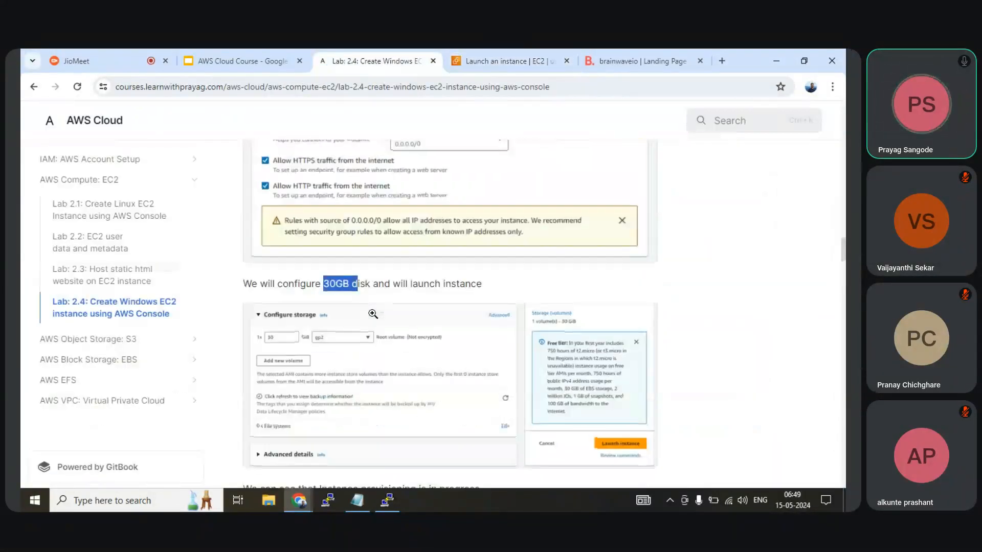
scroll(372, 314, "up", 15)
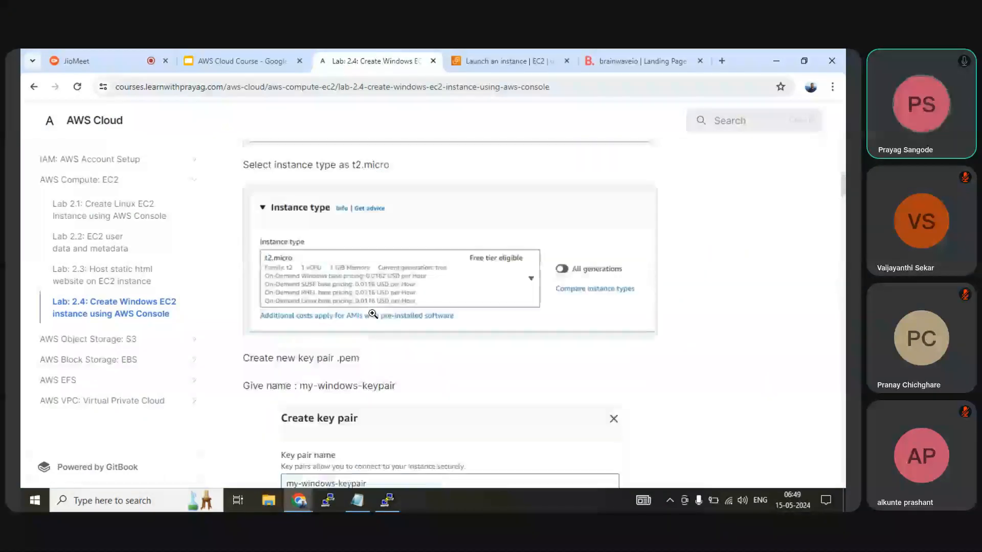
scroll(373, 314, "up", 15)
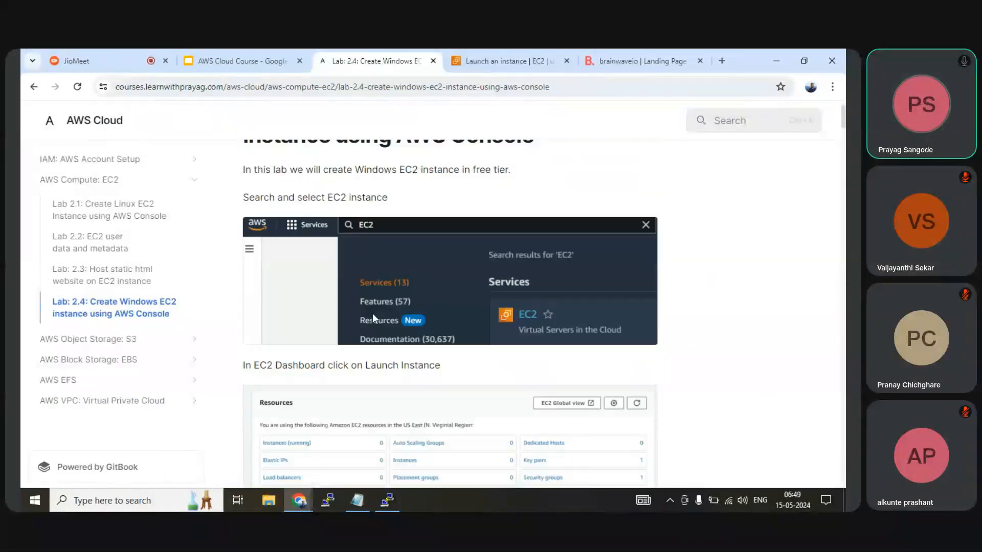
scroll(372, 313, "up", 2)
scroll(373, 313, "down", 7)
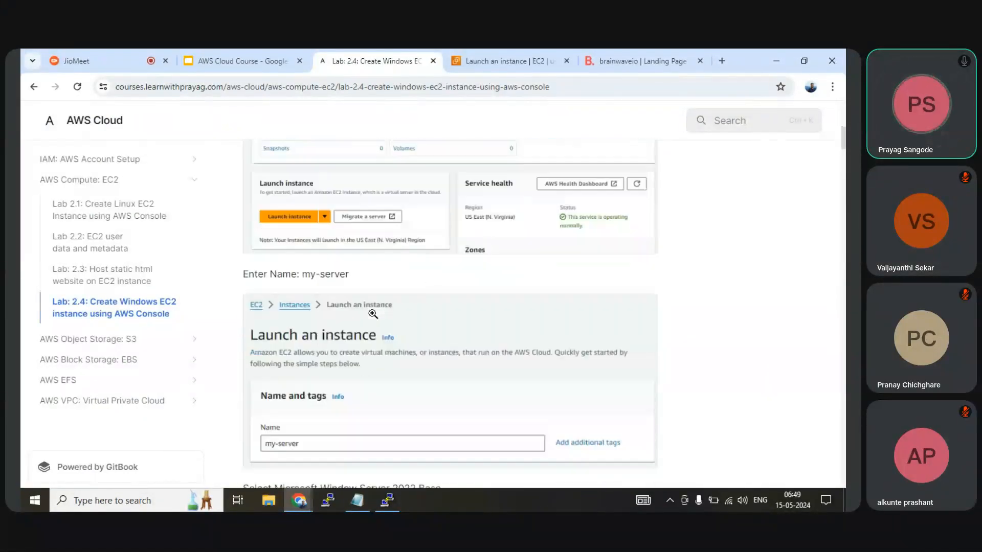
scroll(372, 314, "down", 2)
Step: Name the new instance my-server in the launch form and go to the machine image choices
left_click(508, 60)
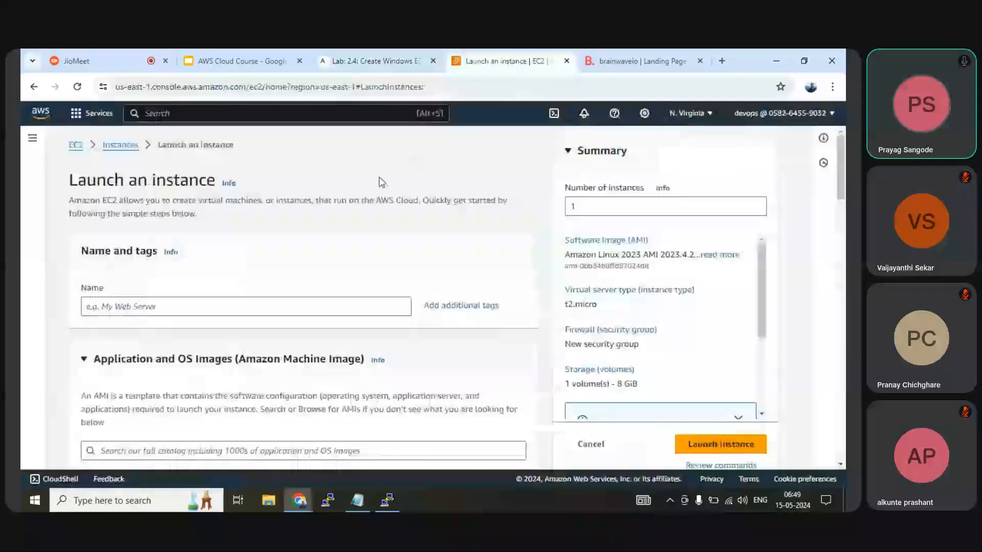
left_click(197, 305)
type("m")
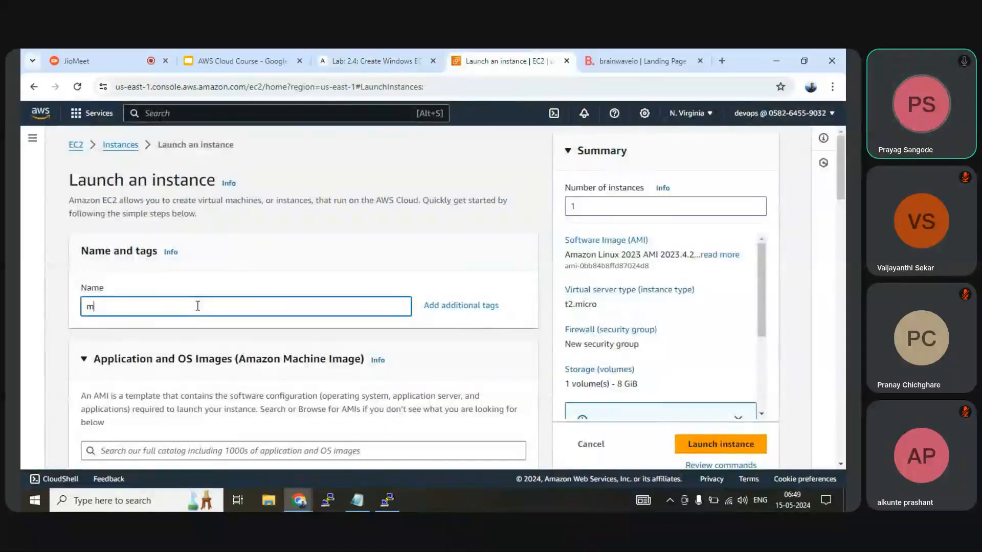
type("y-server")
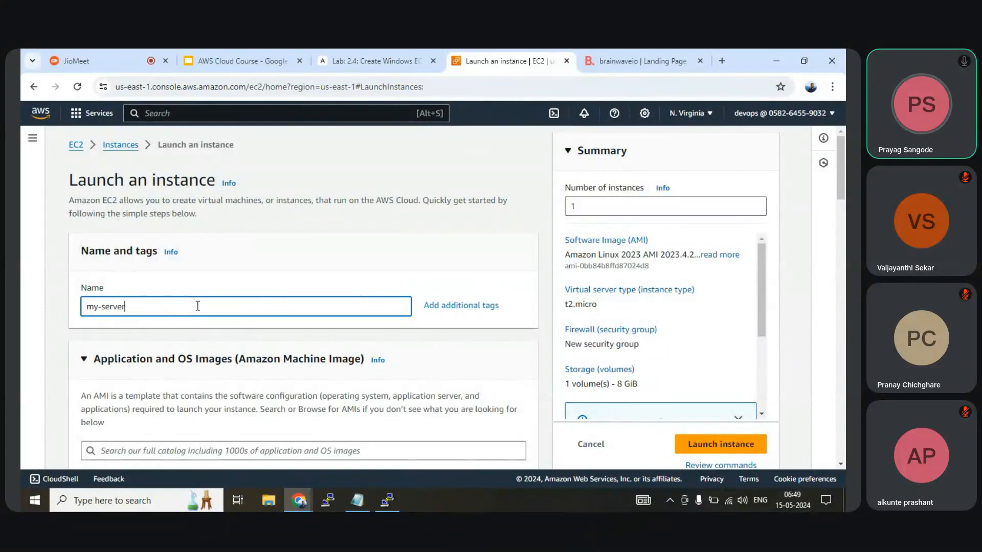
scroll(197, 306, "down", 6)
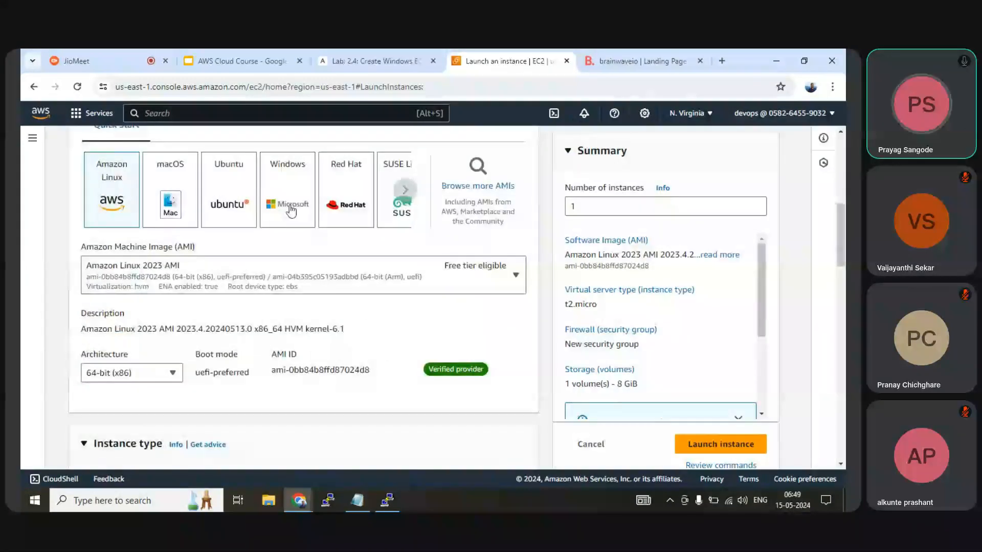
Step: Choose the Windows quick-start image Microsoft Windows Server 2022 Base for the instance and go to its key pair settings
left_click(285, 194)
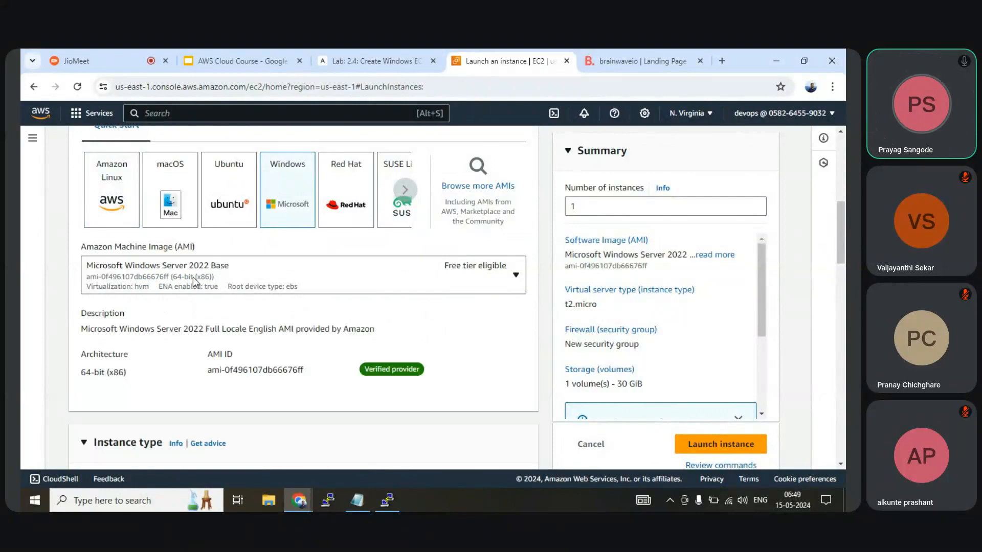
scroll(192, 277, "down", 4)
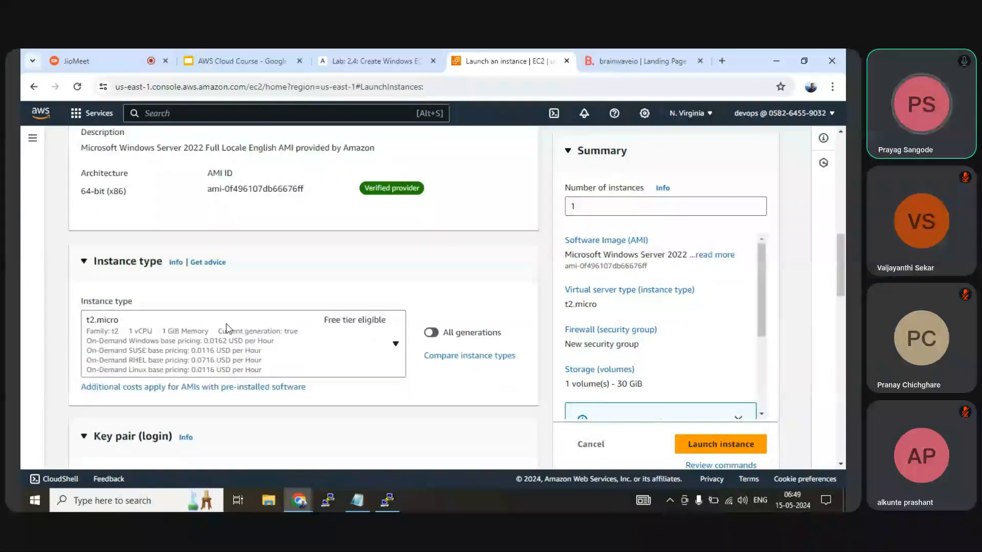
scroll(130, 338, "down", 4)
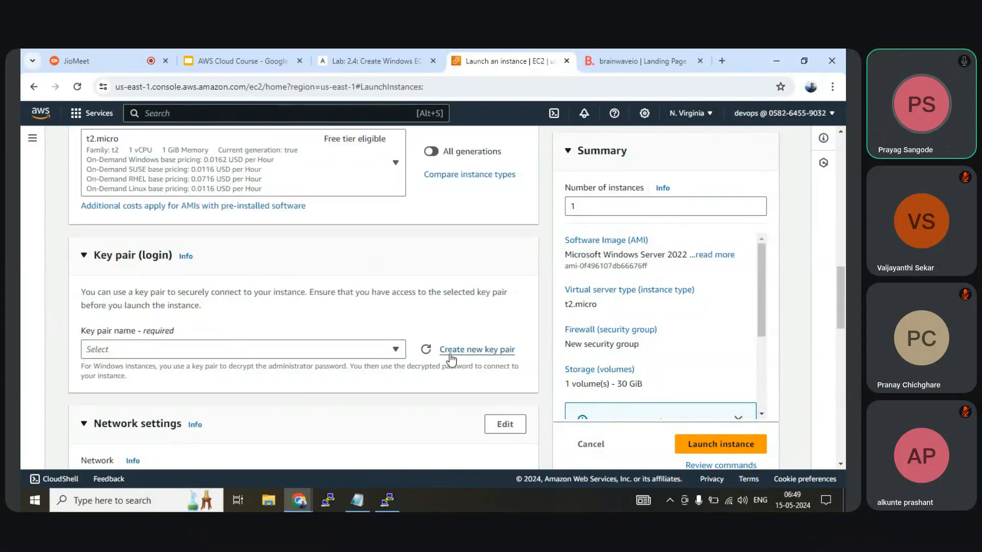
Step: Look through the existing key pairs available for the instance login
left_click(395, 353)
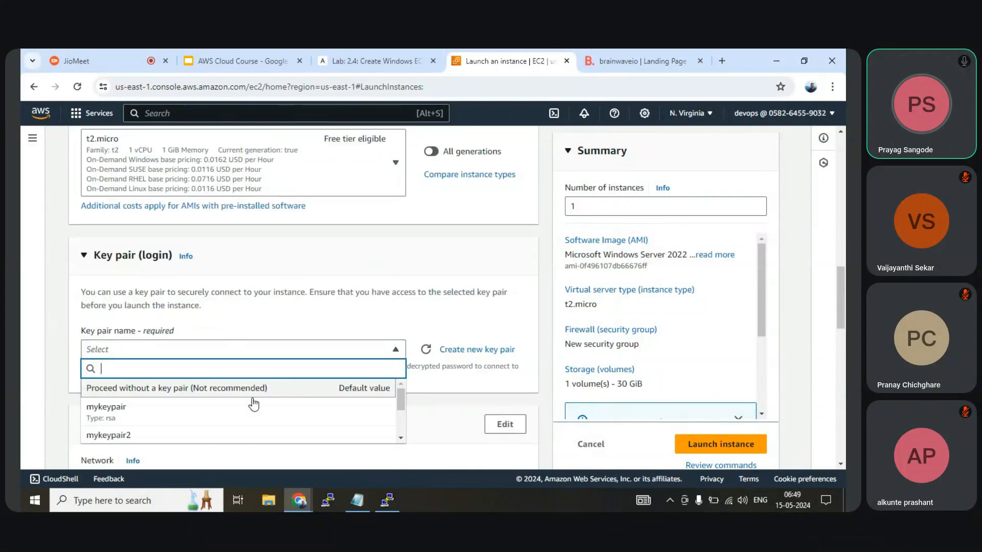
scroll(252, 401, "down", 2)
scroll(135, 432, "down", 1)
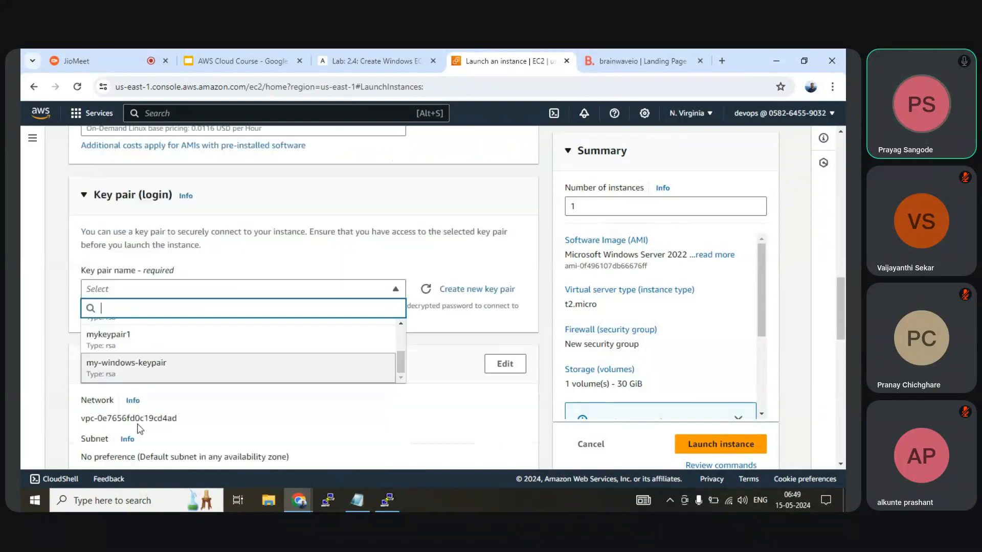
left_click(385, 253)
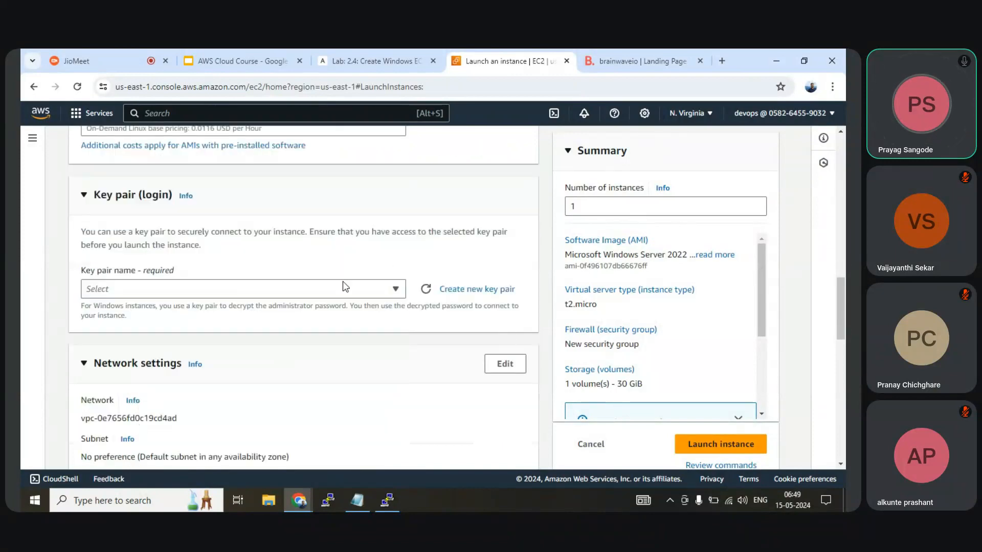
Step: Start creating a new key pair and look up the key pair name given in the Lab 2.4 guide
left_click(466, 292)
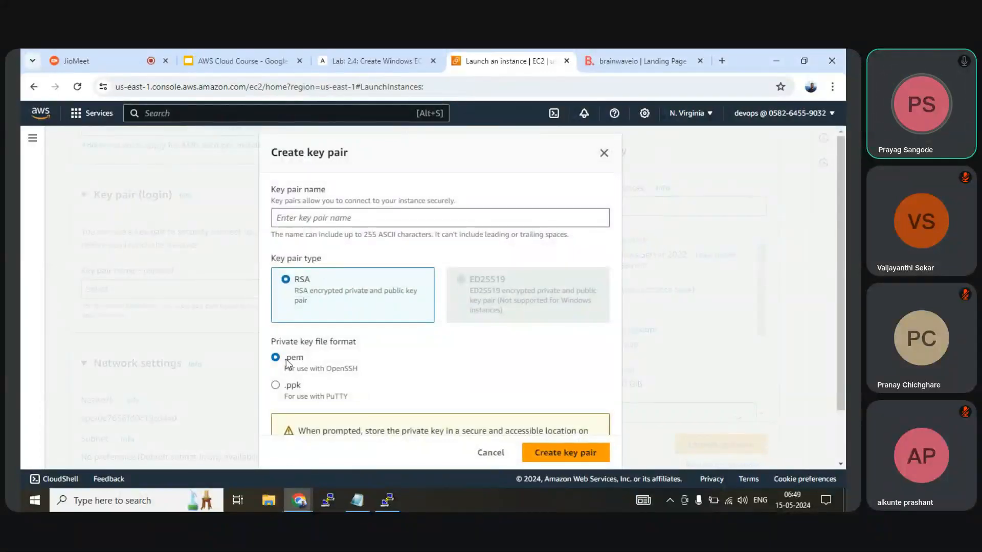
left_click(315, 223)
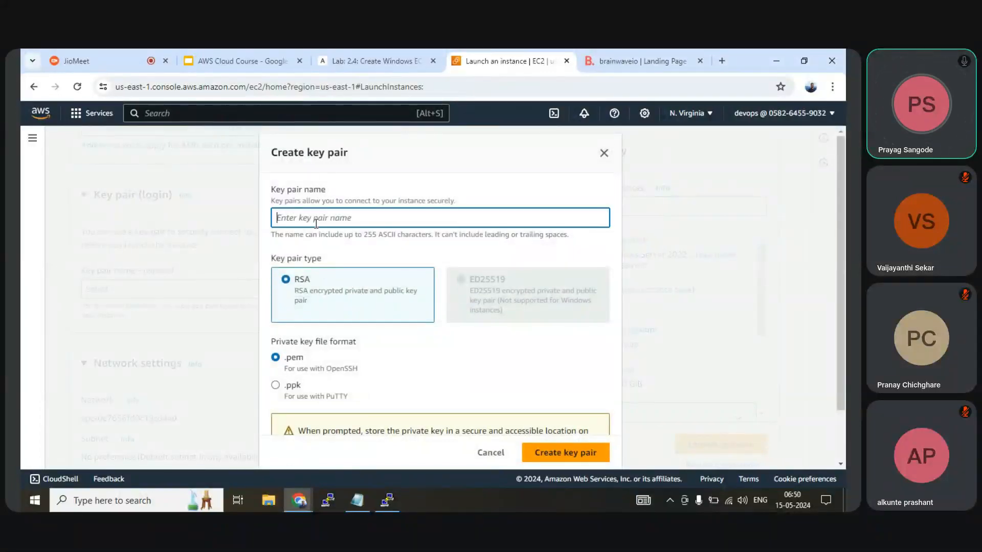
type("windows")
left_click(368, 62)
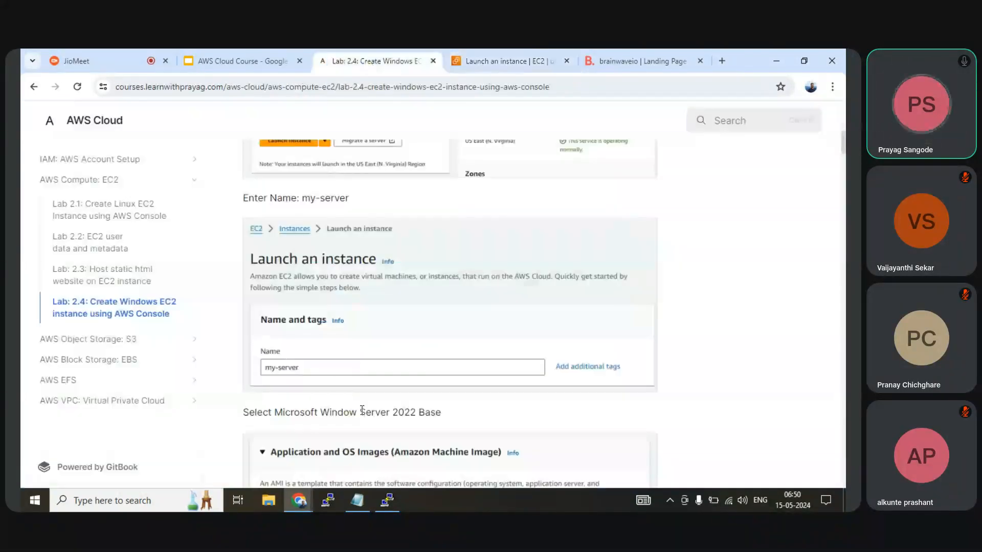
scroll(361, 409, "down", 12)
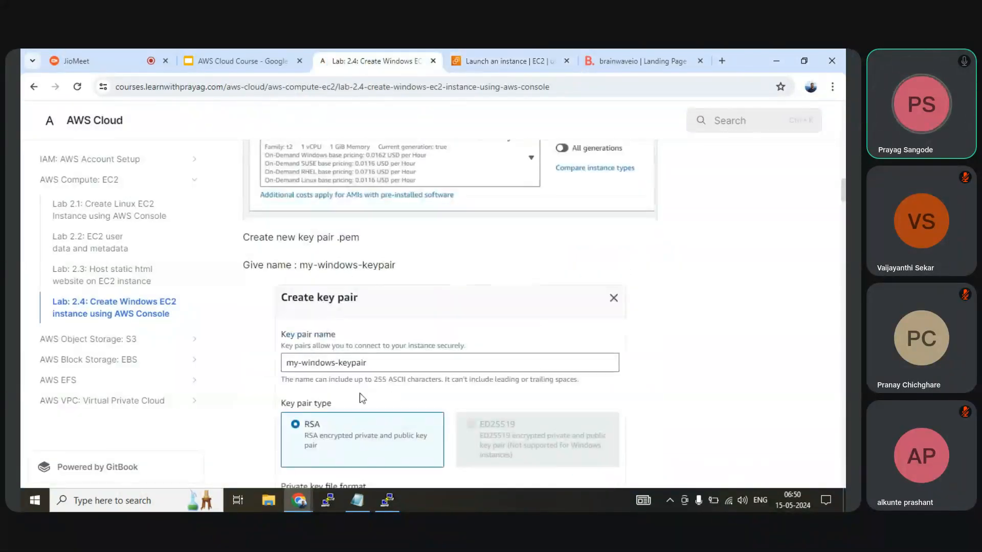
Step: Return to the new key pair form and name the key pair my-windows-keypair1
left_click(508, 61)
left_click_drag(320, 217, 163, 220)
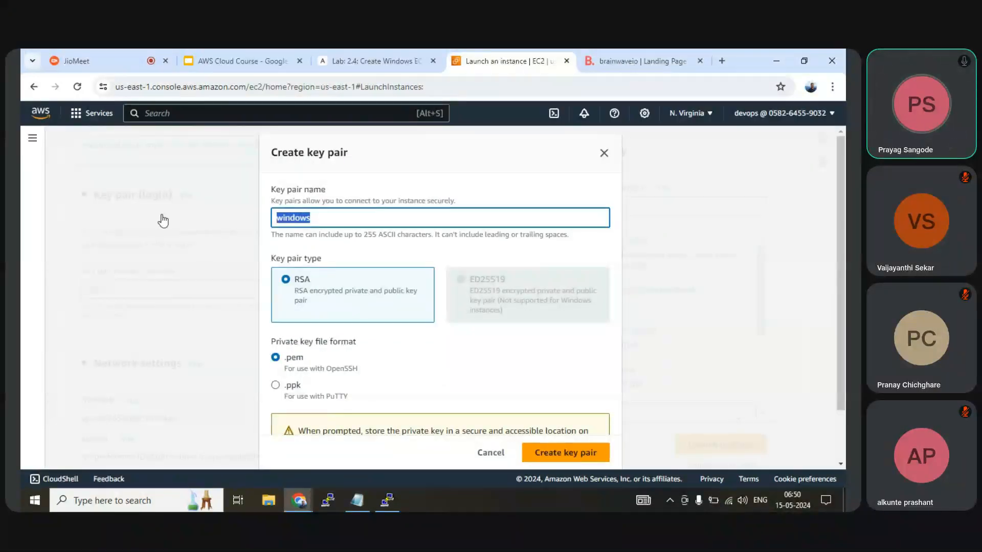
type("m")
type("y-windows-keypa")
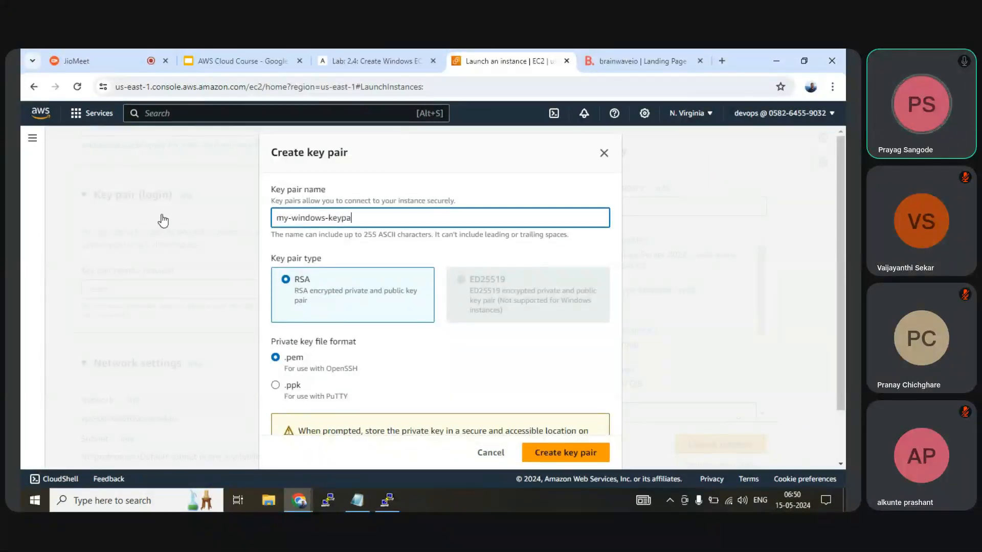
type("ir")
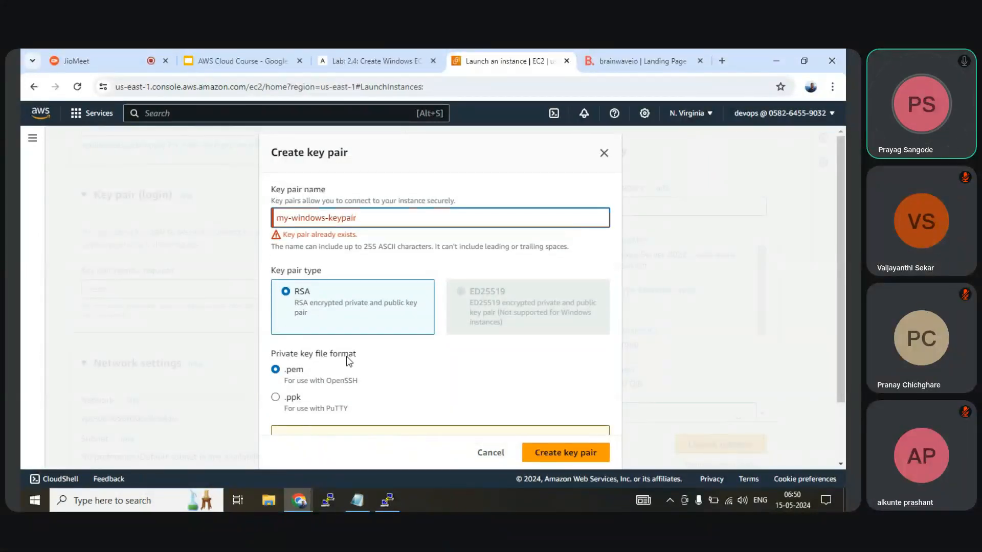
type("1")
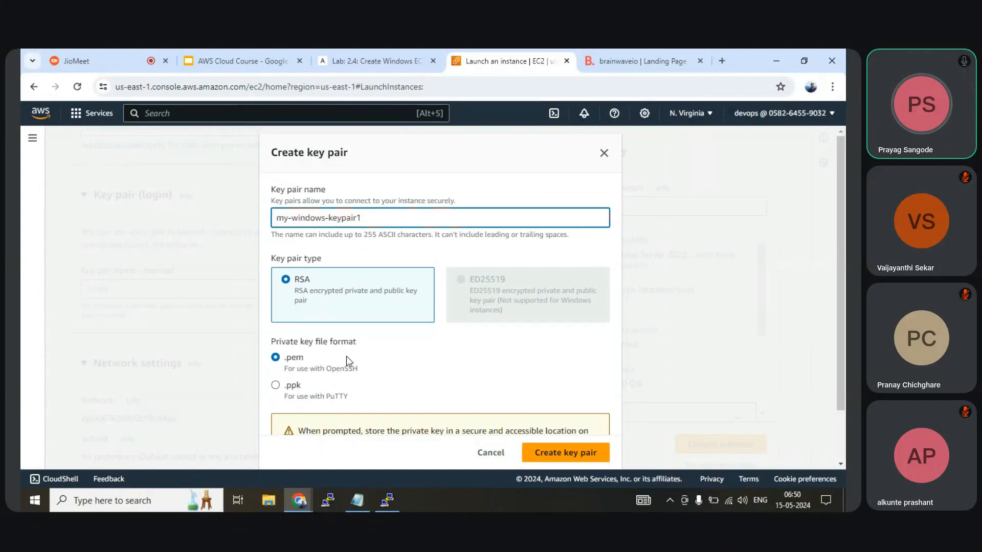
Step: Create the RSA key pair in .pem format and save the my-windows-keypair1 file to the Desktop
scroll(381, 364, "down", 2)
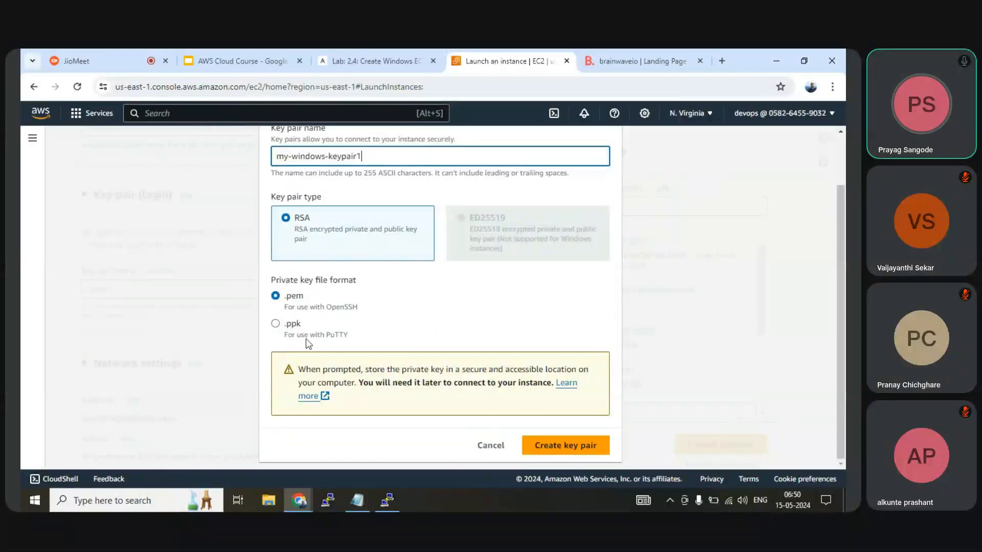
left_click(571, 451)
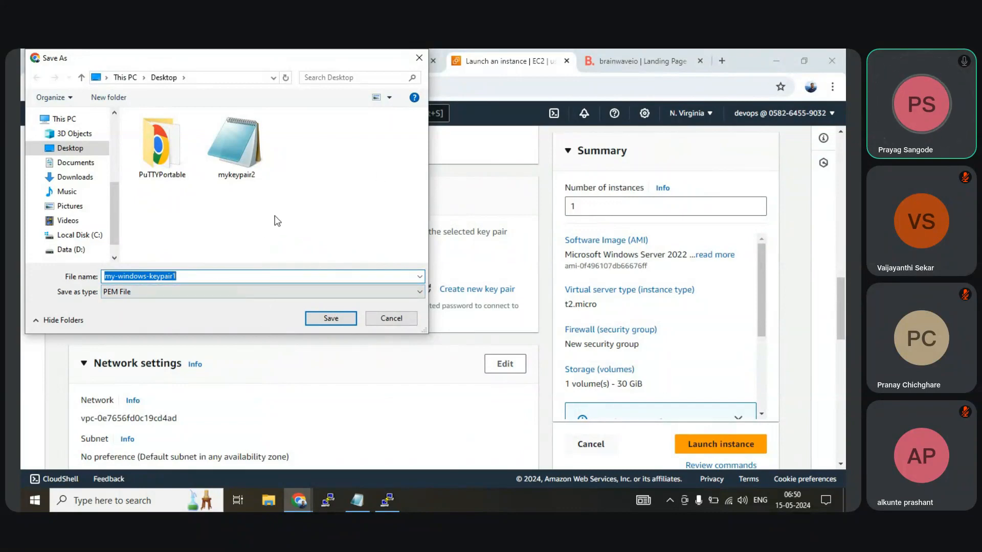
left_click(328, 319)
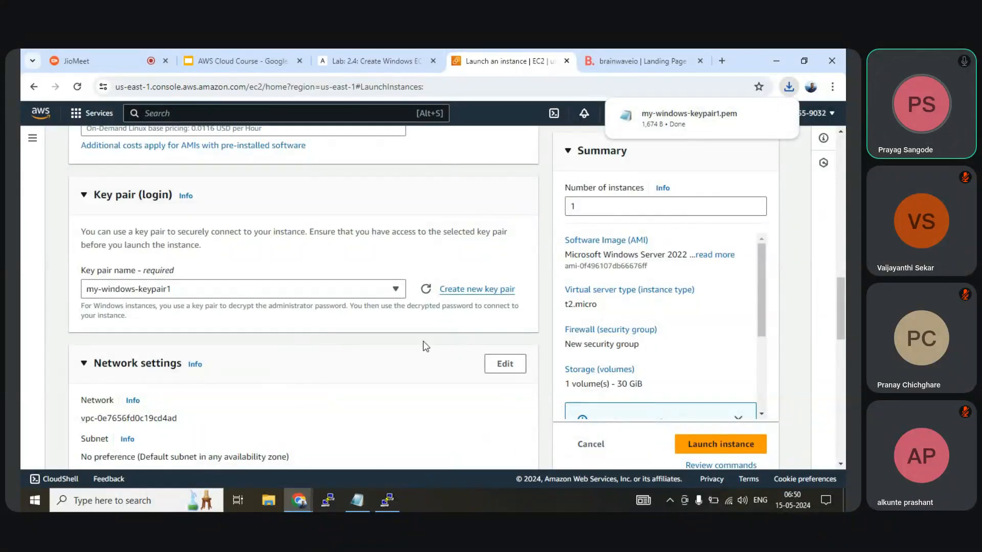
Step: Allow HTTPS and HTTP traffic from the internet in the new security group's firewall rules
scroll(422, 341, "down", 5)
scroll(422, 342, "down", 3)
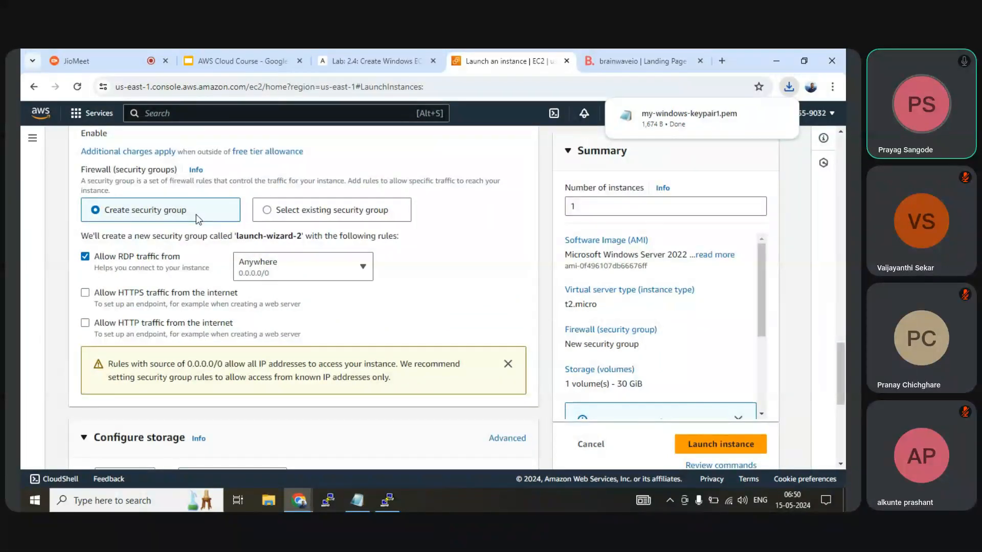
scroll(161, 310, "down", 3)
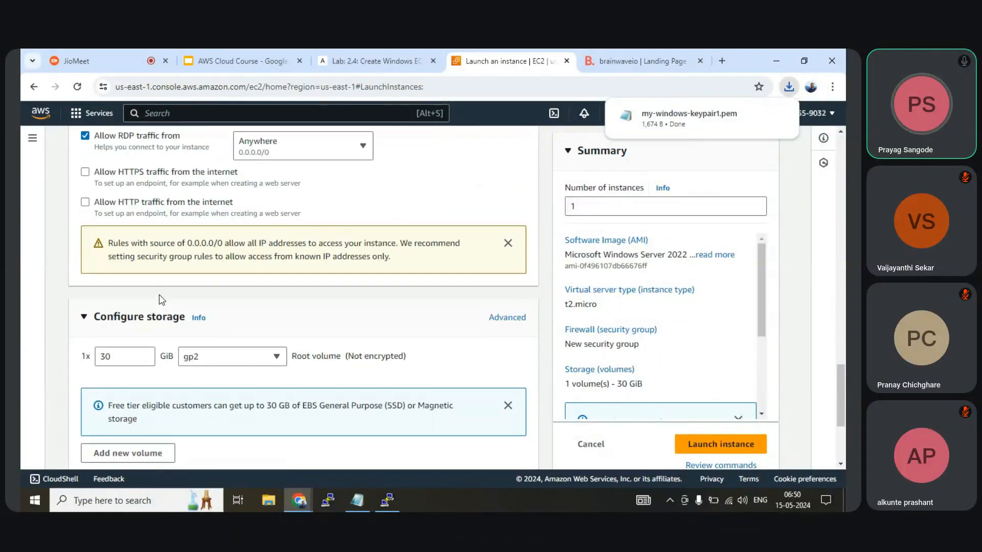
left_click(143, 183)
left_click(128, 204)
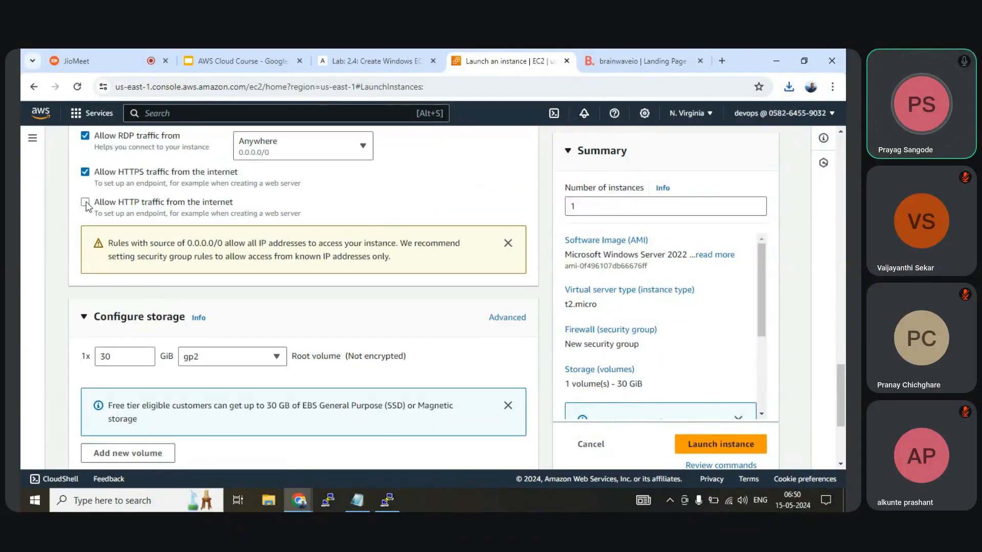
Step: Review the root volume's storage configuration and the advanced details of the instance
scroll(240, 337, "down", 1)
scroll(241, 338, "up", 2)
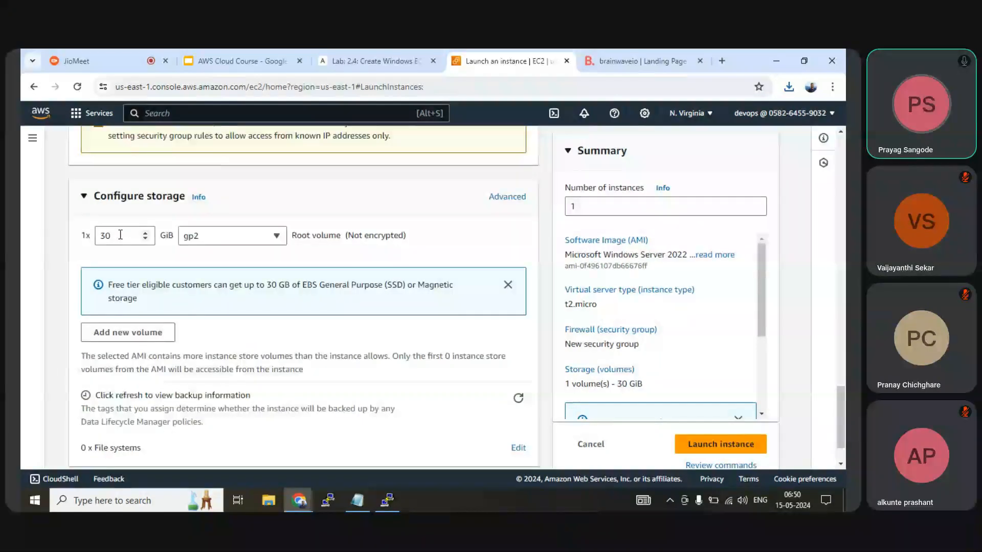
left_click_drag(114, 235, 89, 233)
scroll(206, 316, "down", 2)
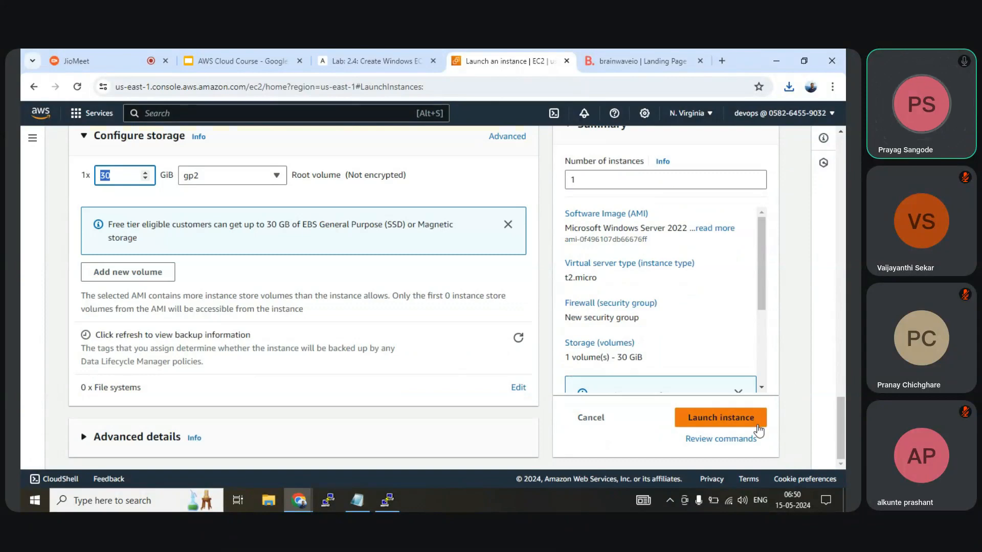
left_click(148, 437)
scroll(220, 376, "down", 20)
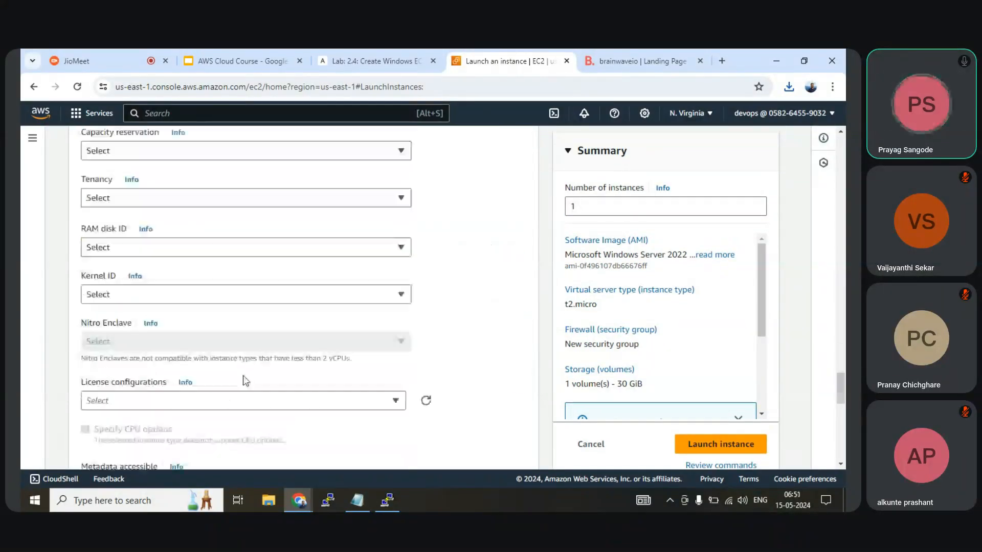
scroll(245, 375, "up", 20)
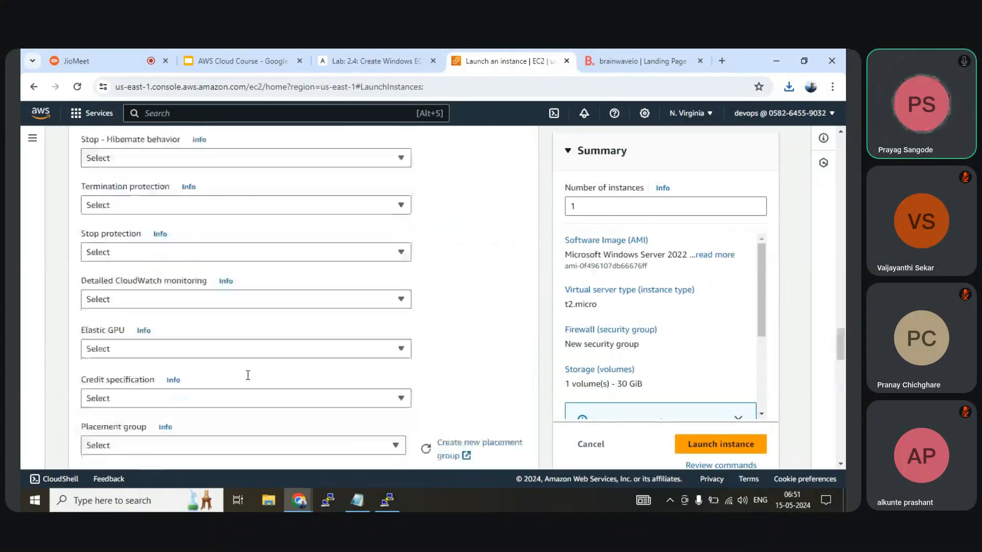
left_click(96, 452)
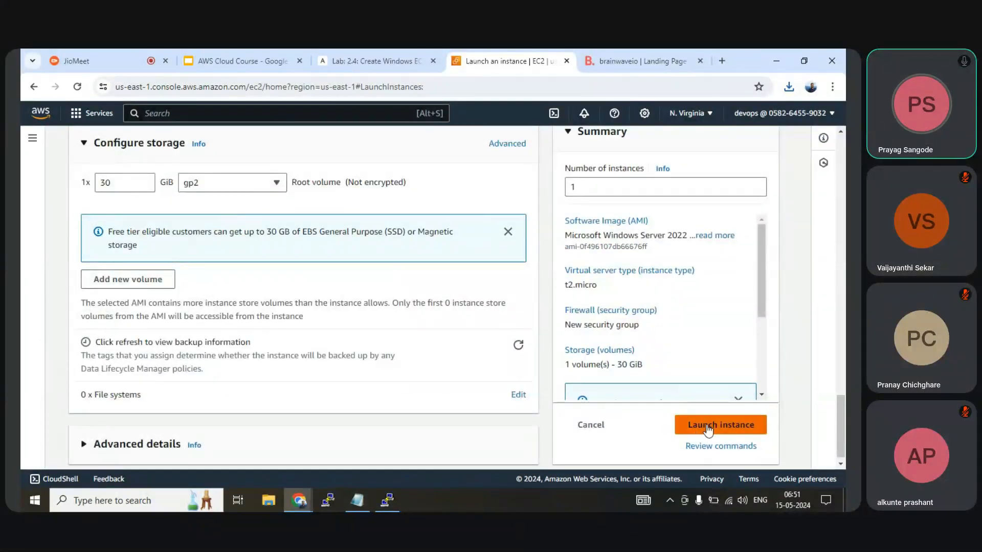
Step: Launch the instance and filter the instances list to show only running instances
left_click(708, 428)
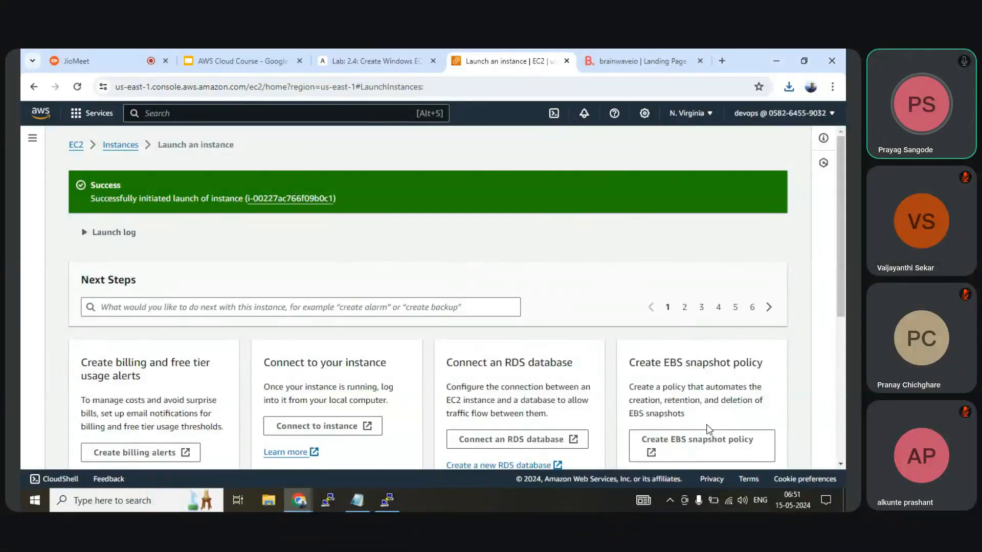
left_click(123, 147)
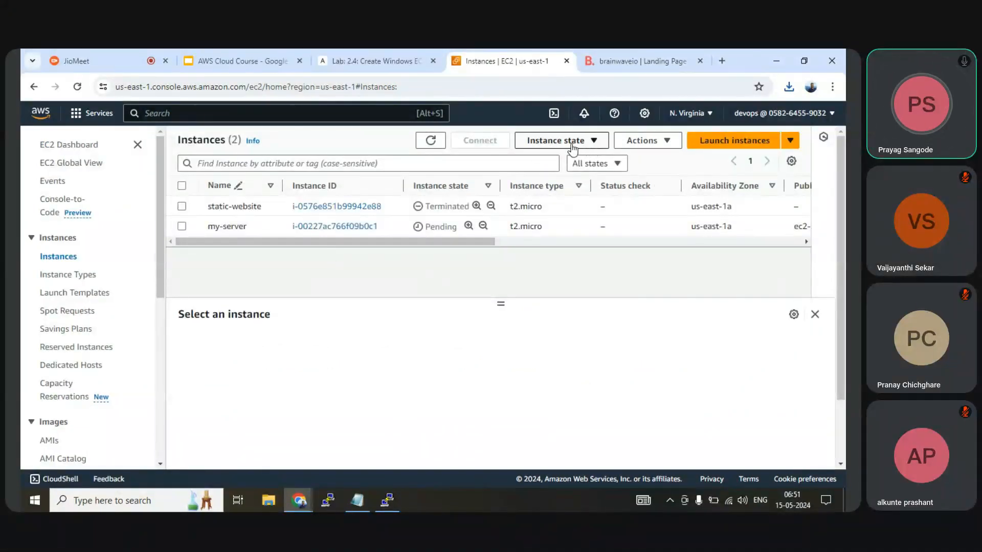
left_click(592, 162)
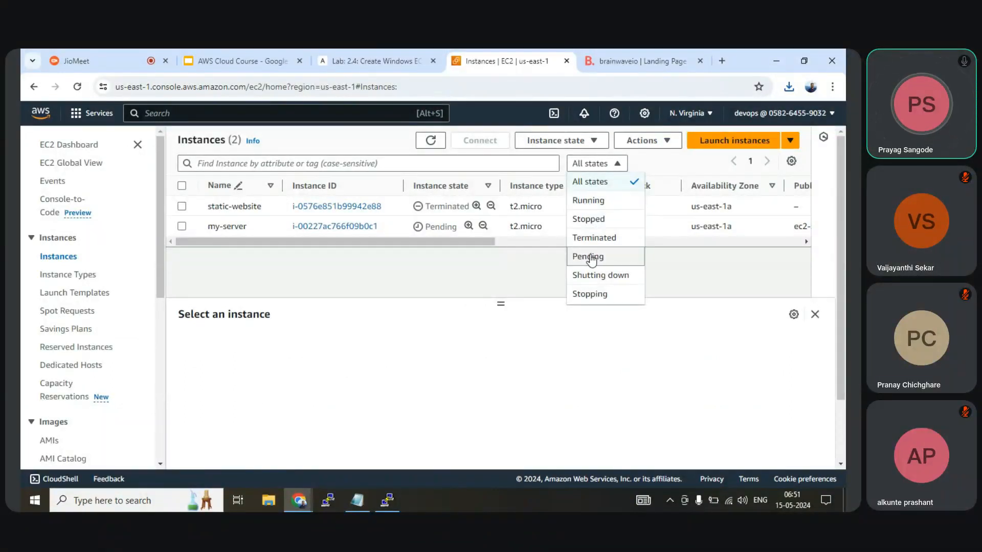
left_click(592, 204)
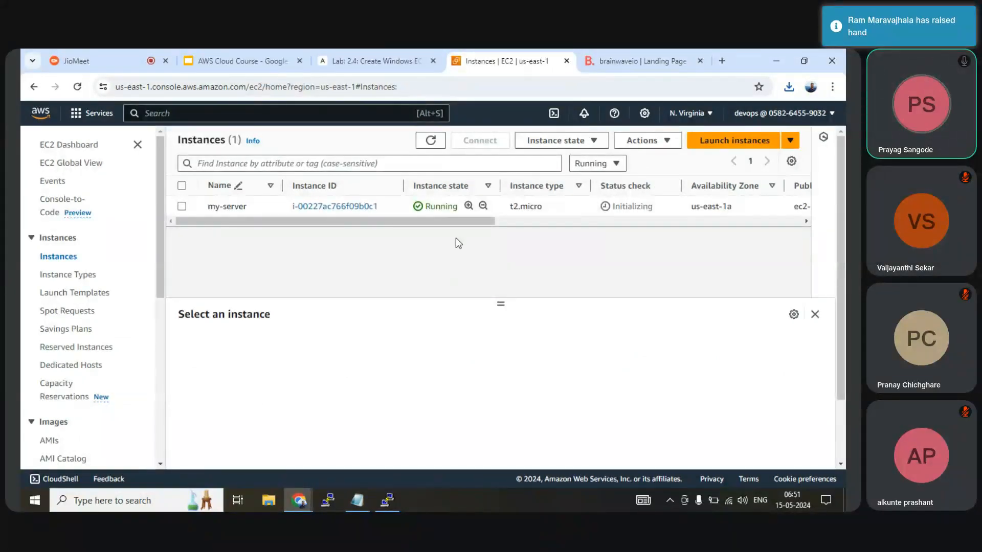
left_click_drag(463, 225, 657, 231)
left_click_drag(466, 222, 241, 226)
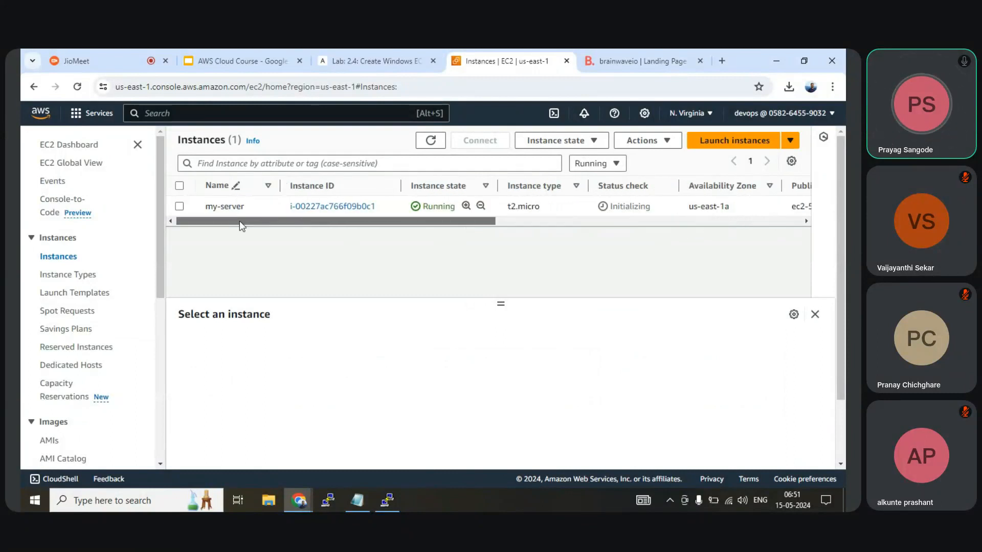
Step: Select the my-server instance and open its RDP client connection details
left_click(180, 186)
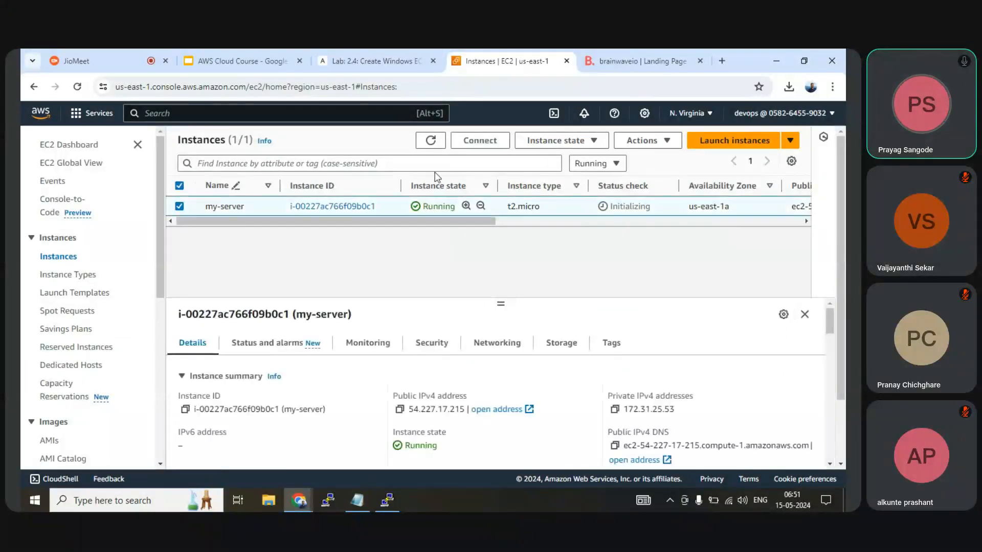
left_click(479, 142)
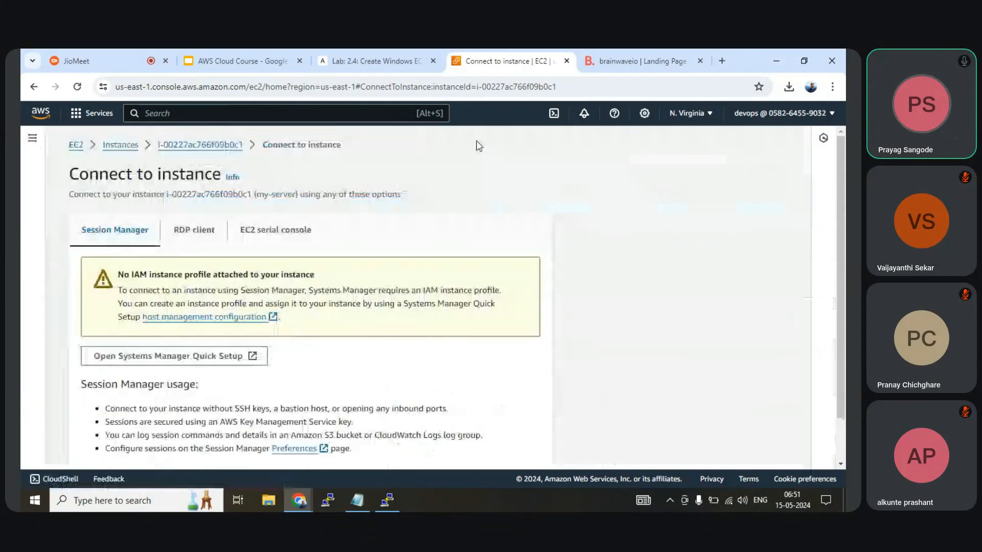
scroll(296, 279, "down", 1)
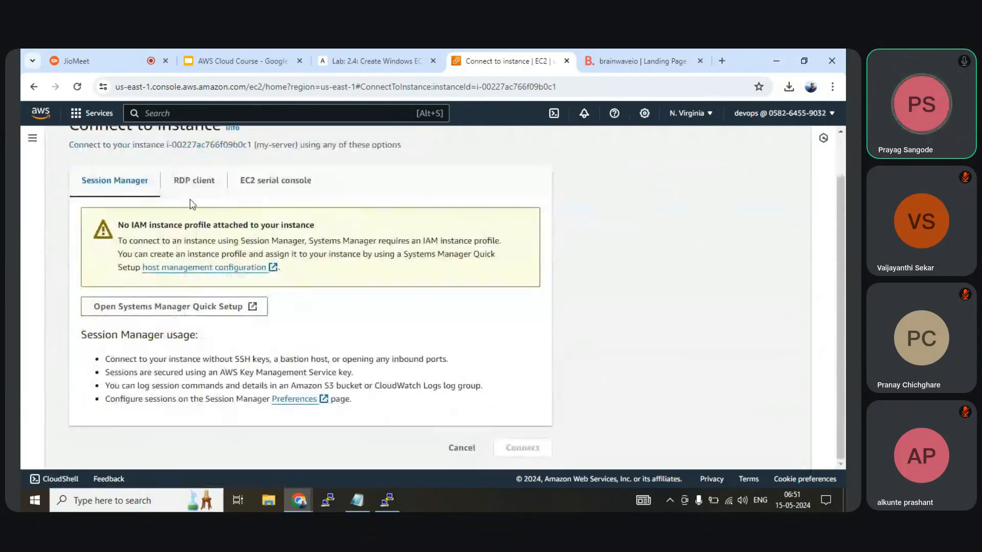
left_click(190, 186)
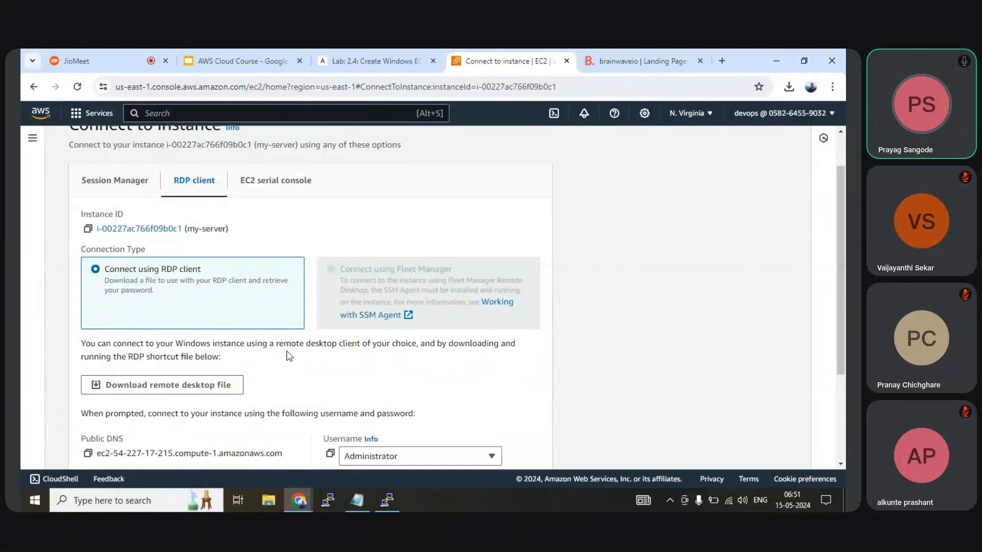
scroll(289, 352, "down", 1)
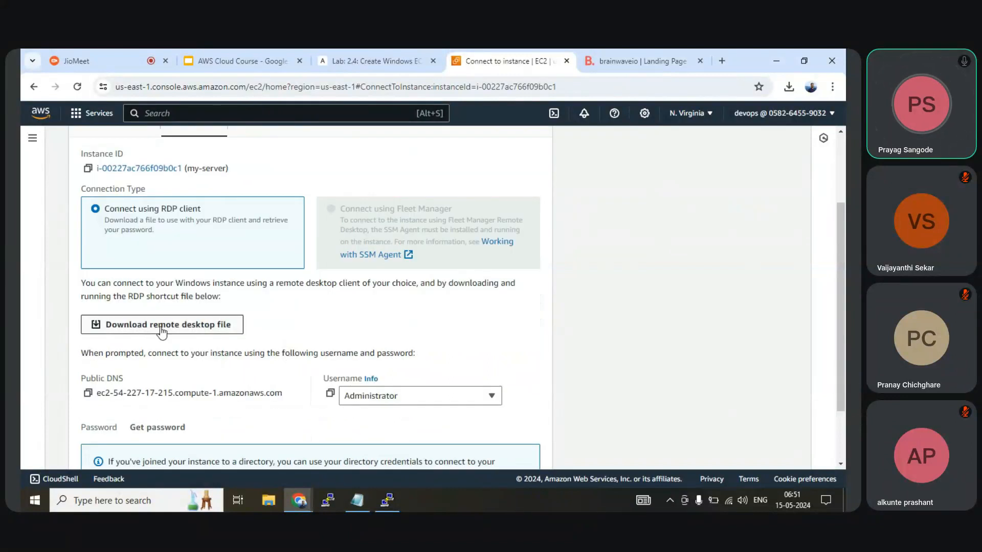
Step: Download the remote desktop file to the Desktop as my-server and review the RDP connection instructions
left_click(162, 330)
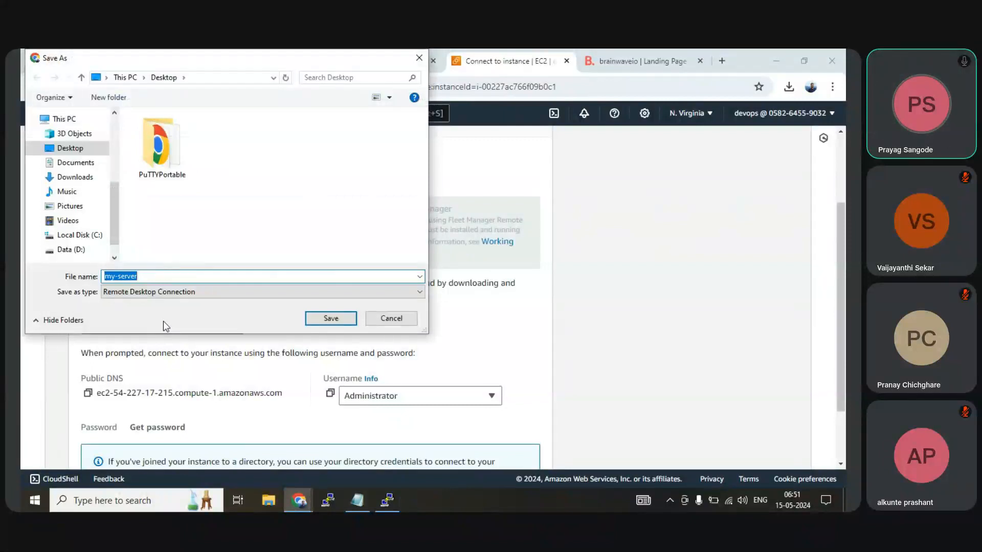
left_click(332, 319)
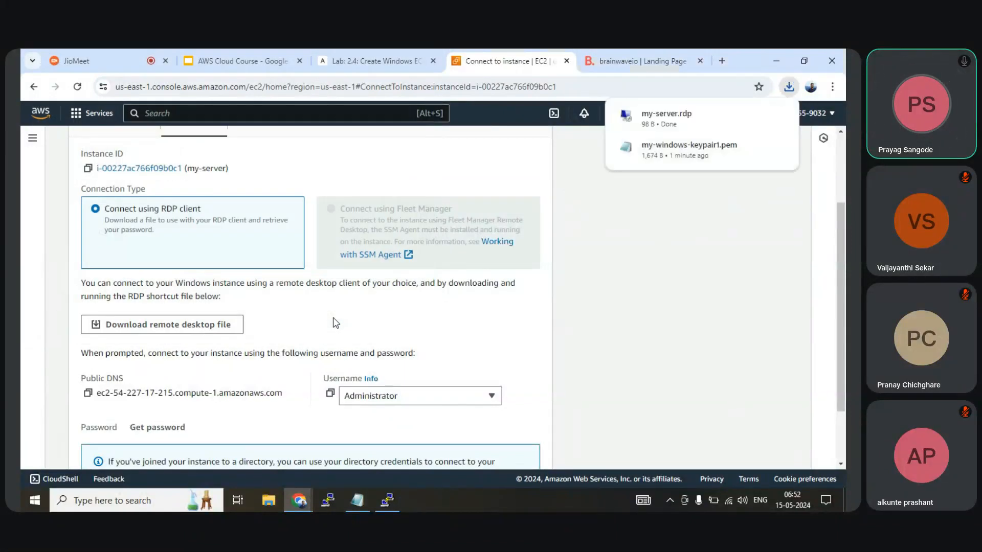
scroll(335, 323, "down", 2)
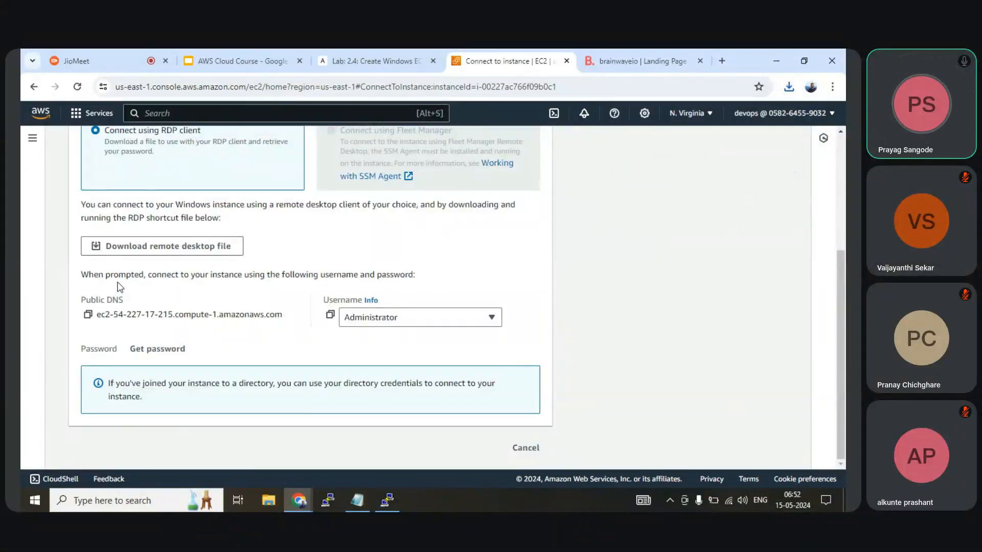
scroll(115, 279, "up", 1)
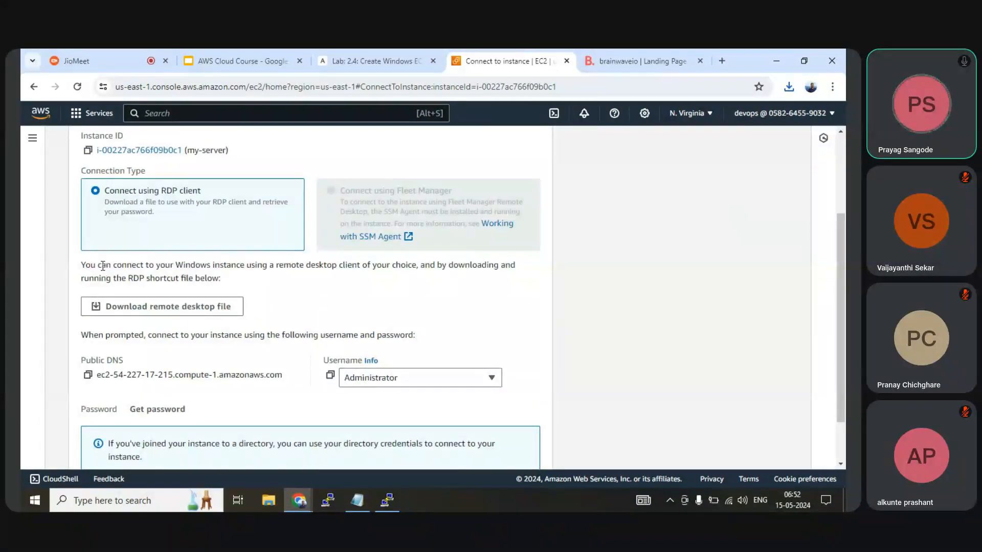
left_click_drag(103, 266, 441, 271)
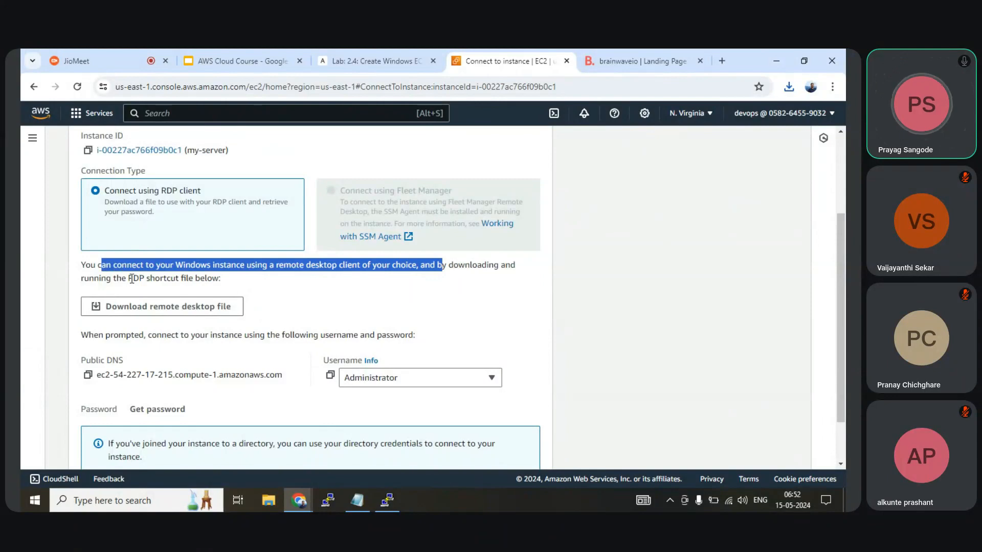
left_click_drag(128, 277, 174, 278)
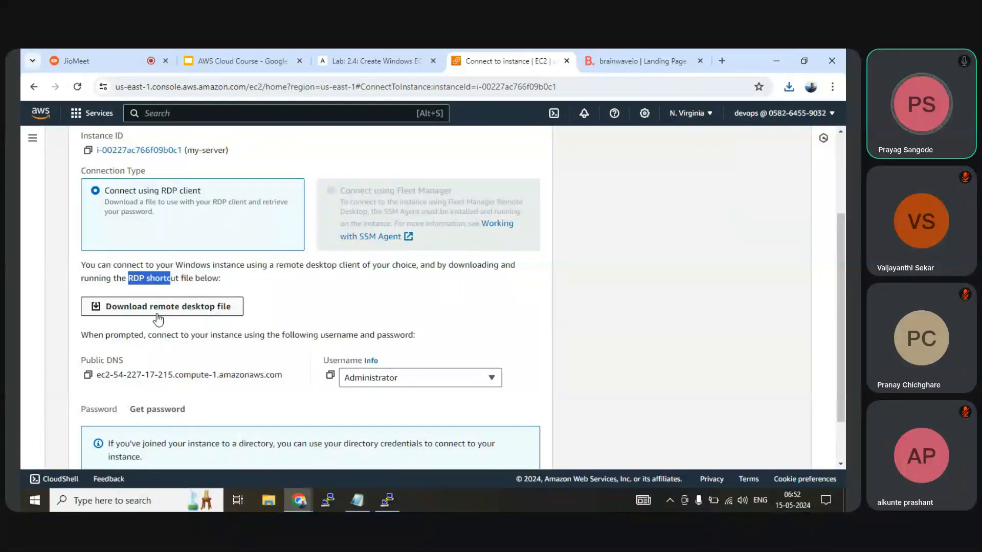
Step: Try to retrieve the instance's Windows password, and return to the RDP client connection details
scroll(160, 317, "down", 1)
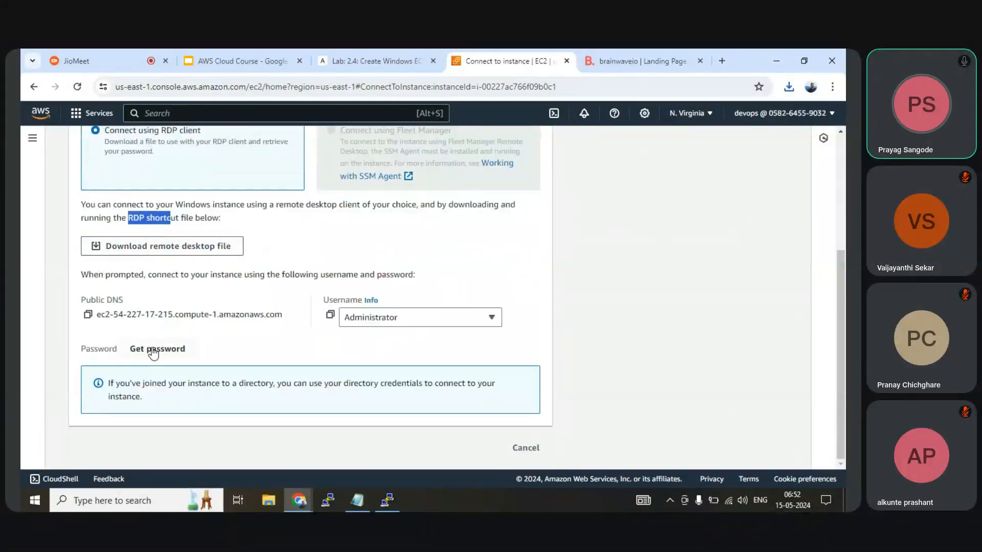
left_click(153, 352)
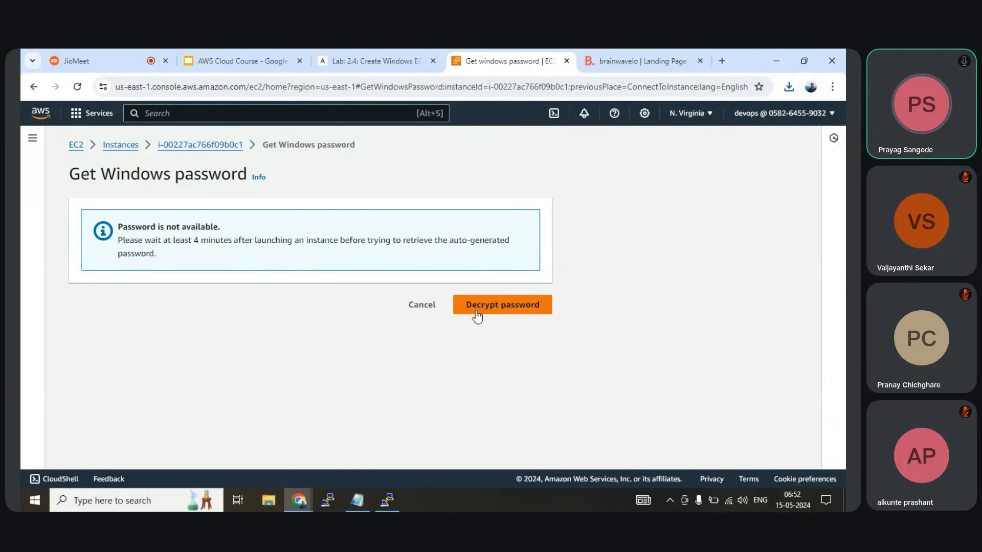
left_click(426, 309)
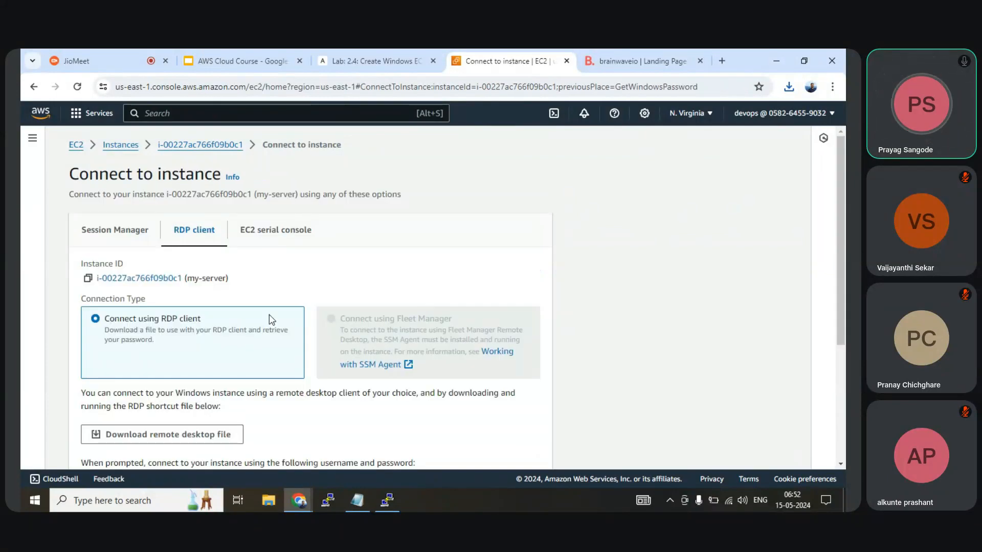
Step: Request the Windows password again and upload the private key file my-windows-keypair1 from the Desktop
scroll(269, 315, "down", 4)
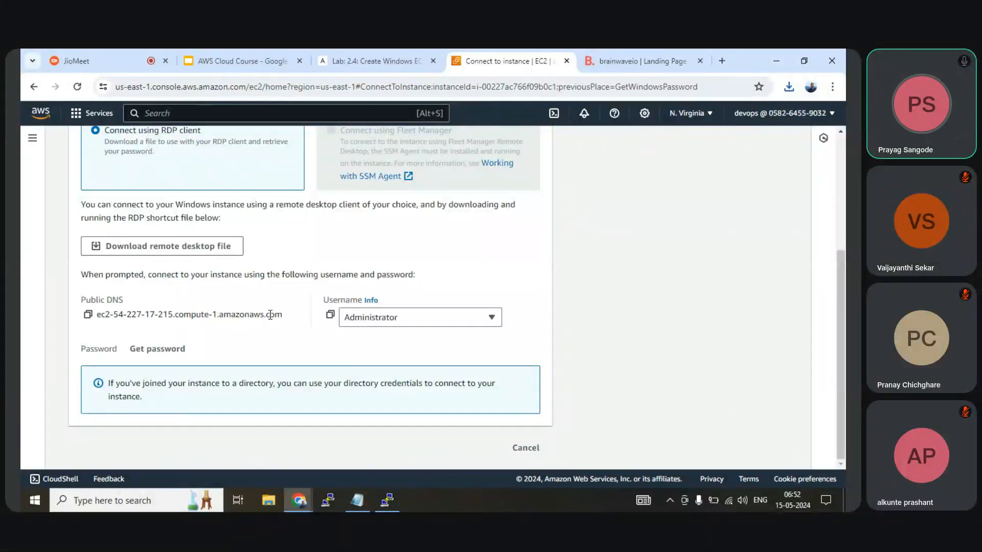
scroll(270, 314, "up", 3)
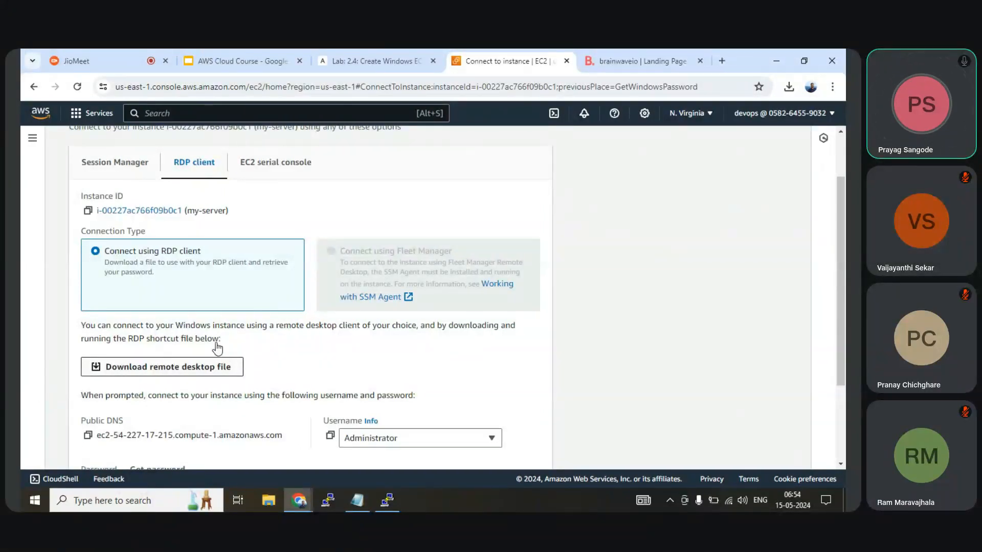
scroll(267, 374, "down", 2)
scroll(401, 386, "up", 2)
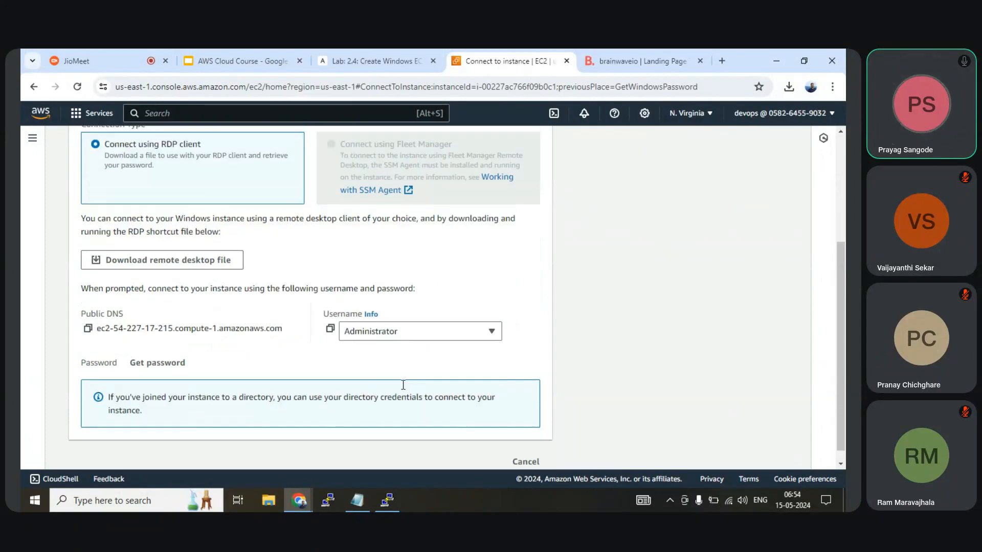
scroll(169, 358, "down", 2)
left_click(168, 355)
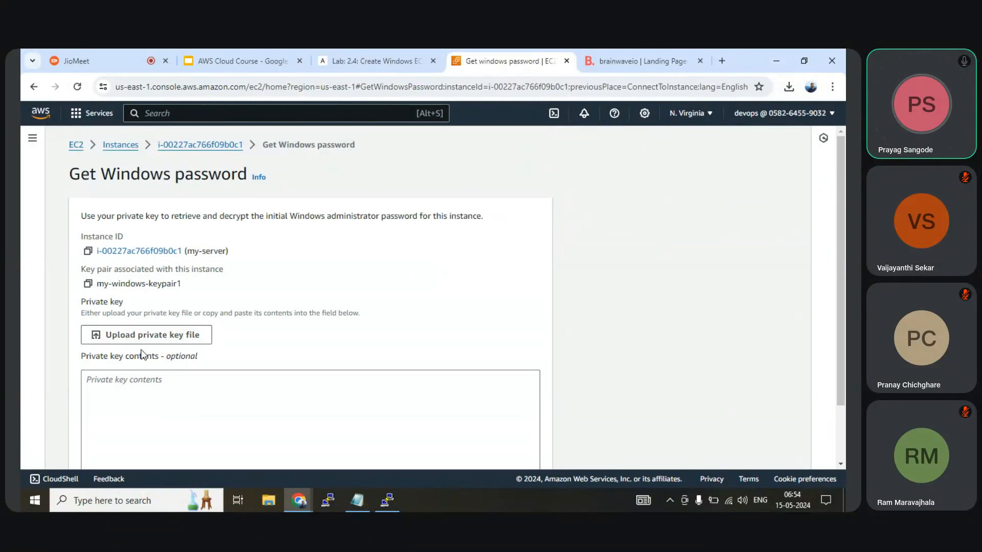
left_click(167, 340)
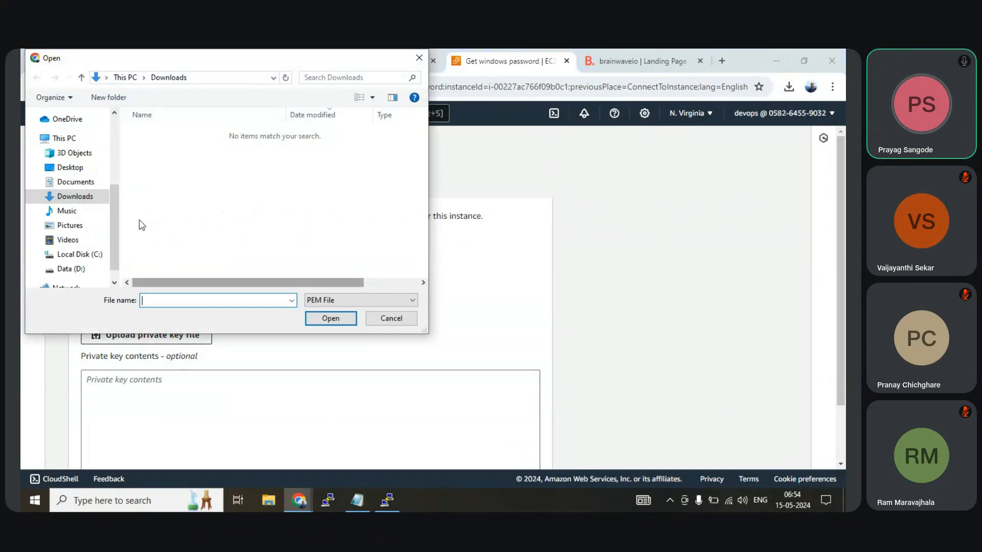
left_click(71, 169)
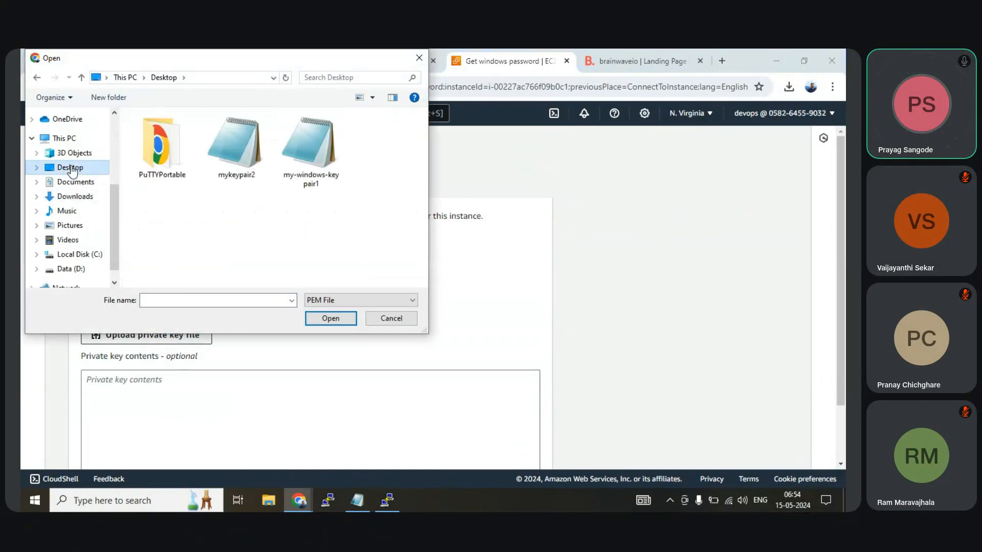
left_click(310, 168)
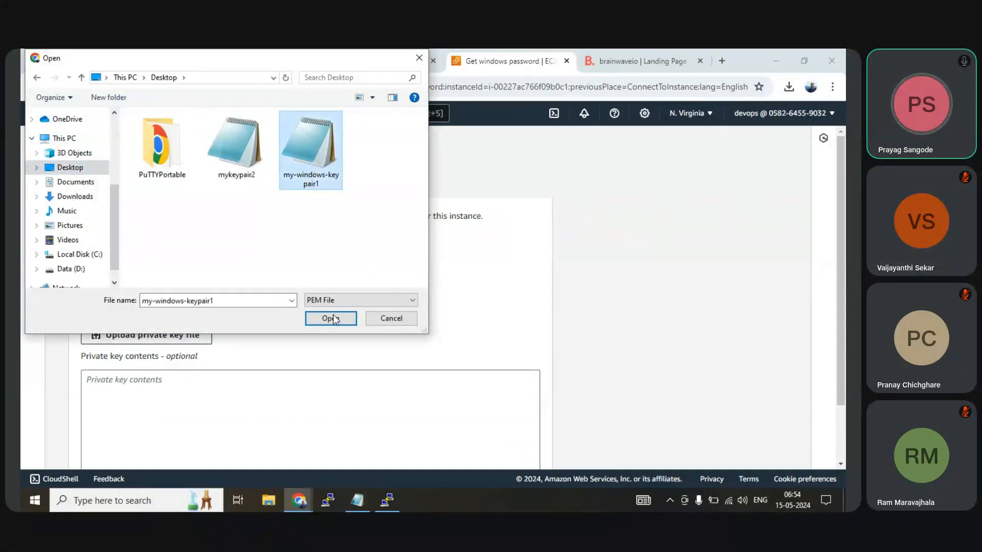
left_click(330, 318)
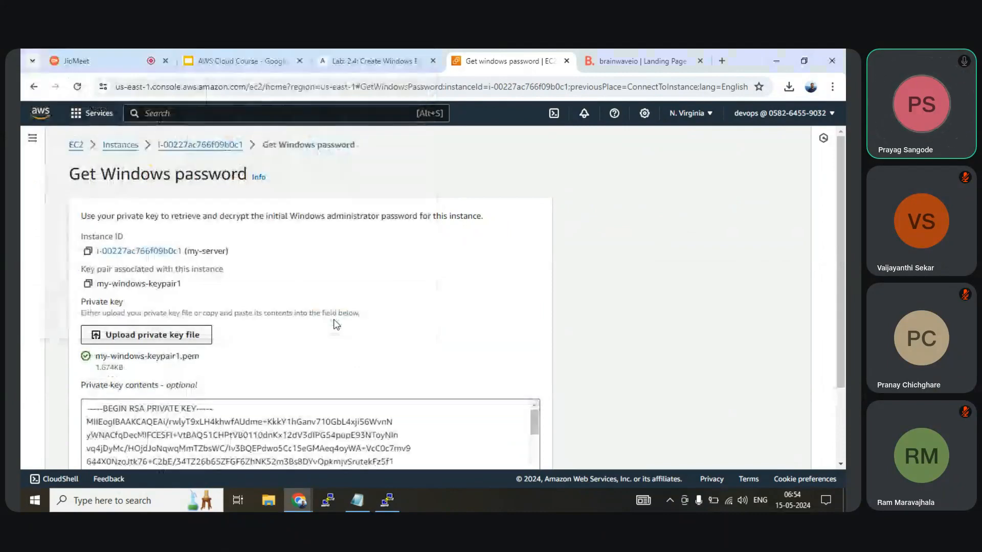
Step: Decrypt the Windows administrator password with the uploaded private key and copy the password
scroll(335, 324, "down", 2)
scroll(404, 352, "down", 6)
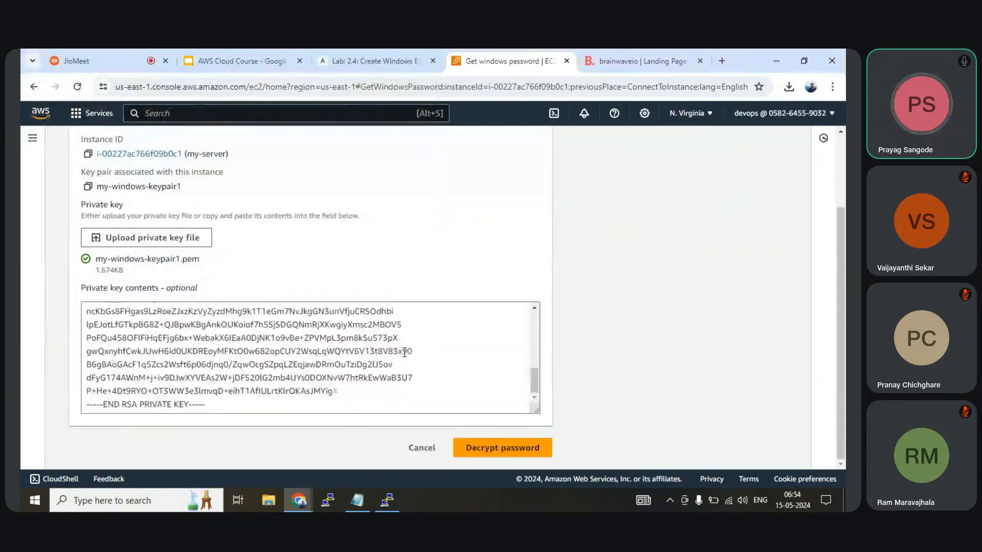
left_click(500, 451)
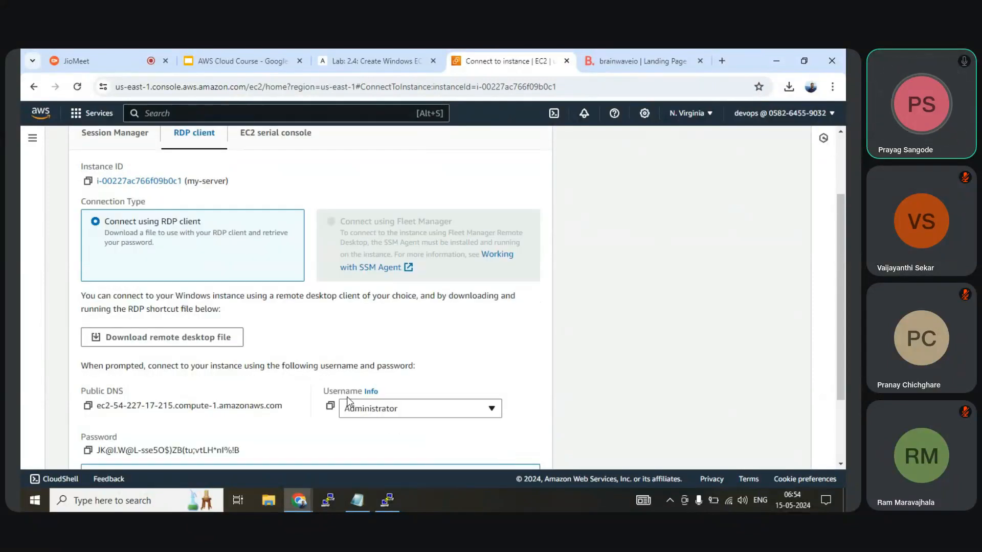
scroll(286, 366, "down", 1)
scroll(287, 366, "down", 1)
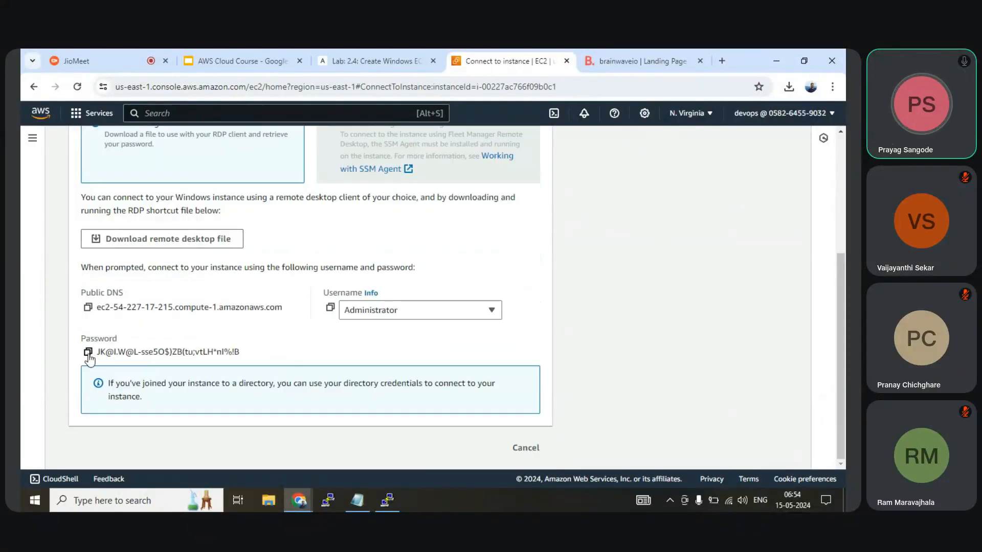
left_click(88, 352)
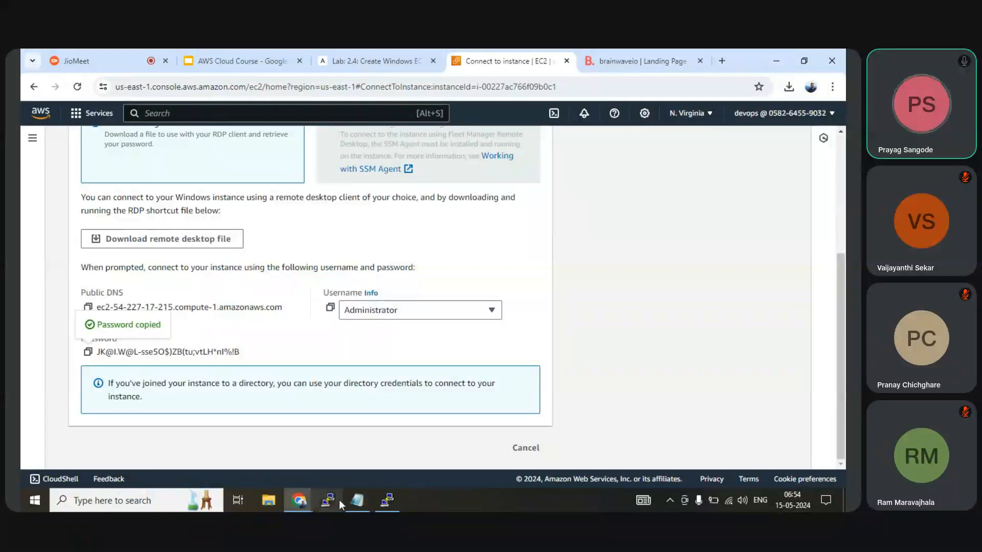
Step: Switch to the aws note in Notepad, paste the administrator password below the existing lines, and minimize the note
left_click(353, 501)
left_click(180, 220)
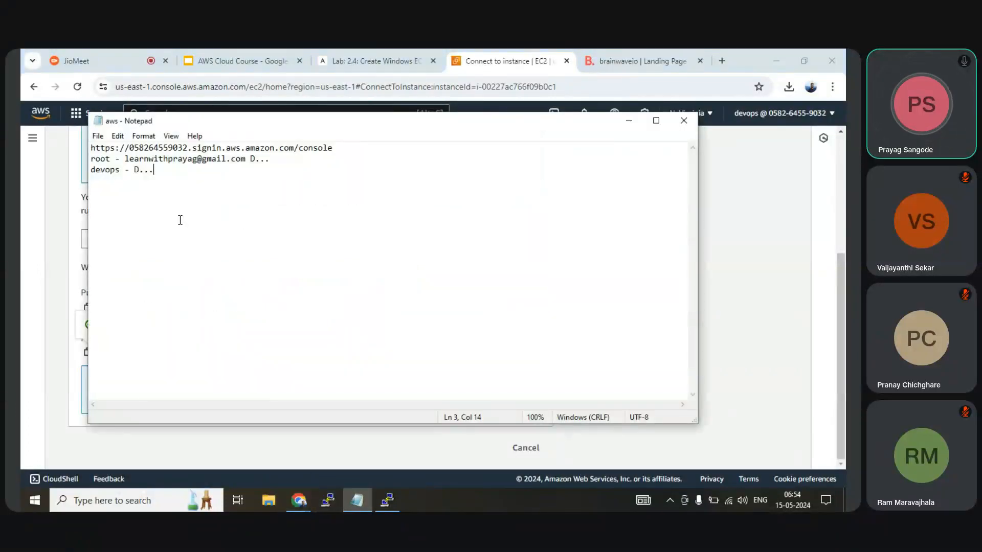
key("Return")
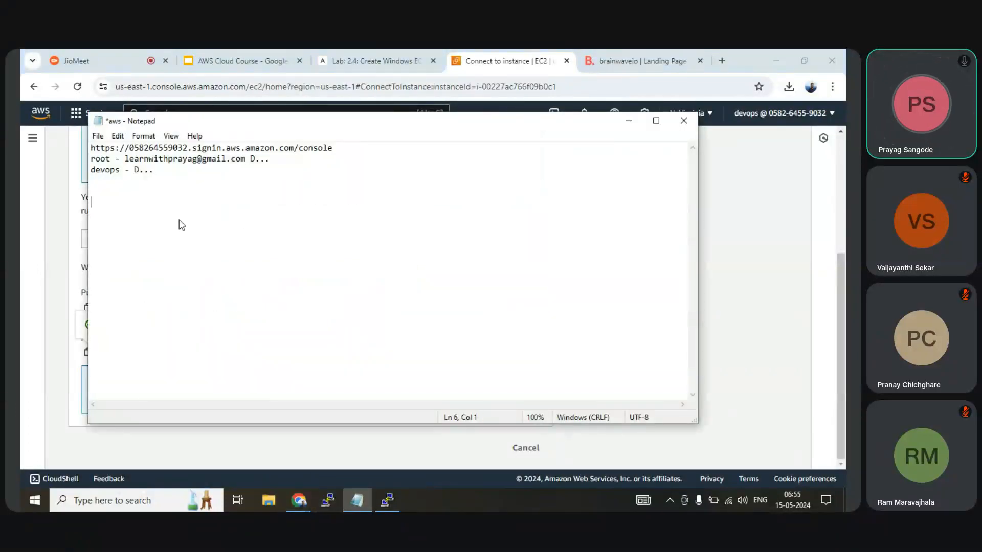
key("ctrl+v")
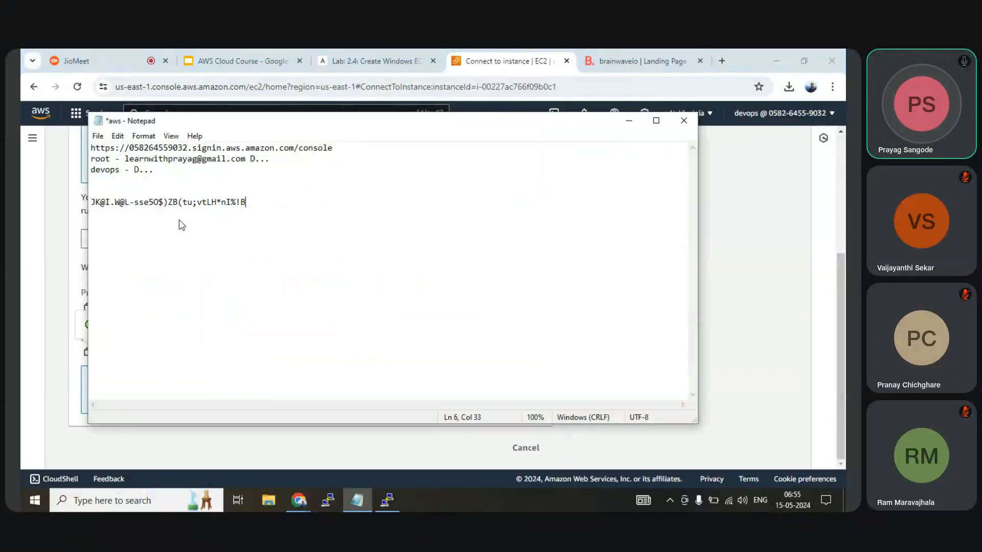
left_click(629, 121)
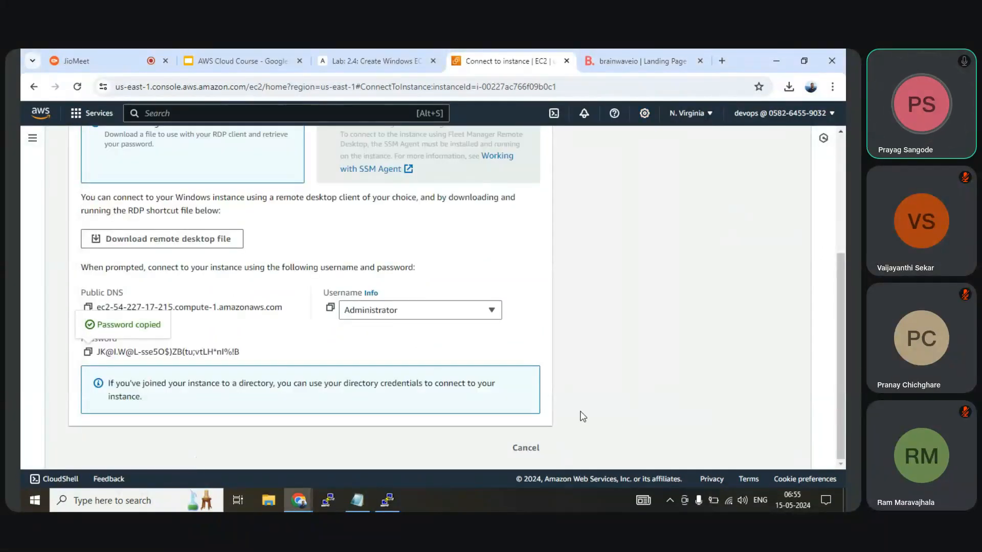
Step: Leave the connection page, open the my-server remote desktop file from the Desktop, and agree to connect despite the unknown publisher
left_click(526, 448)
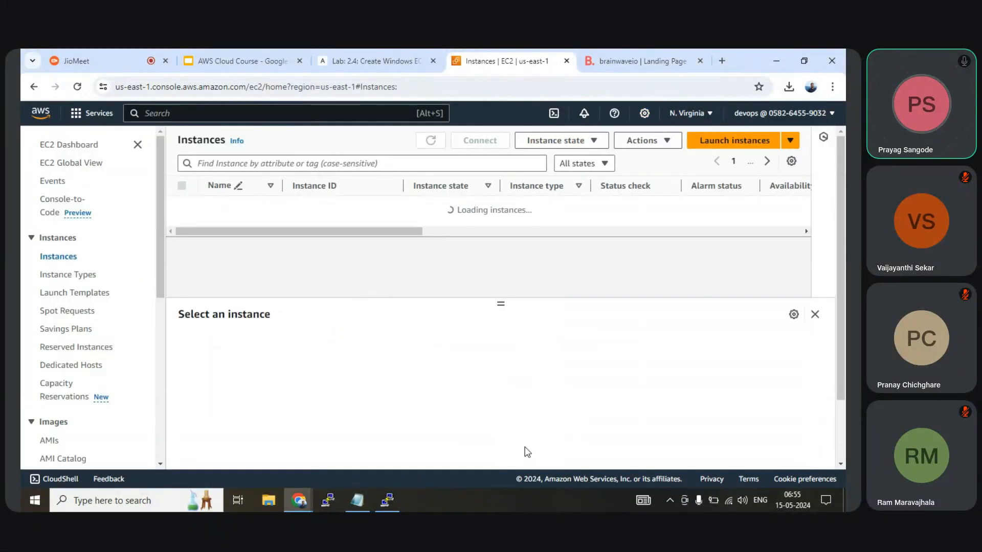
key("super+d")
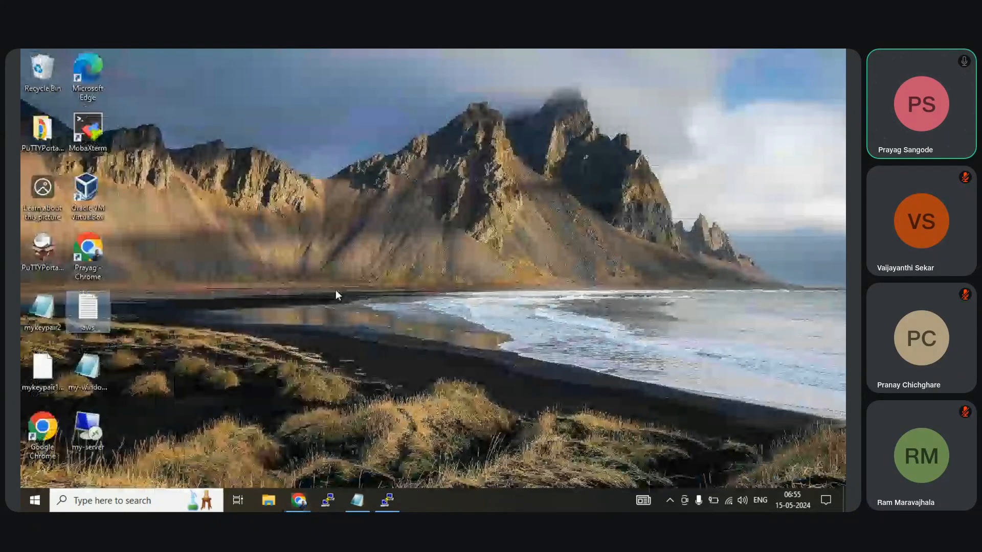
left_click(84, 437)
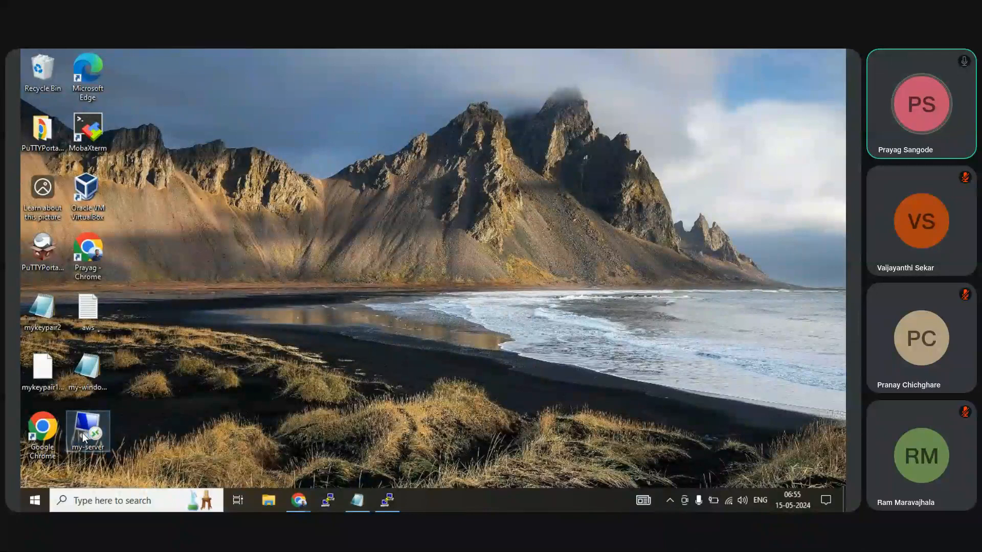
double_click(84, 436)
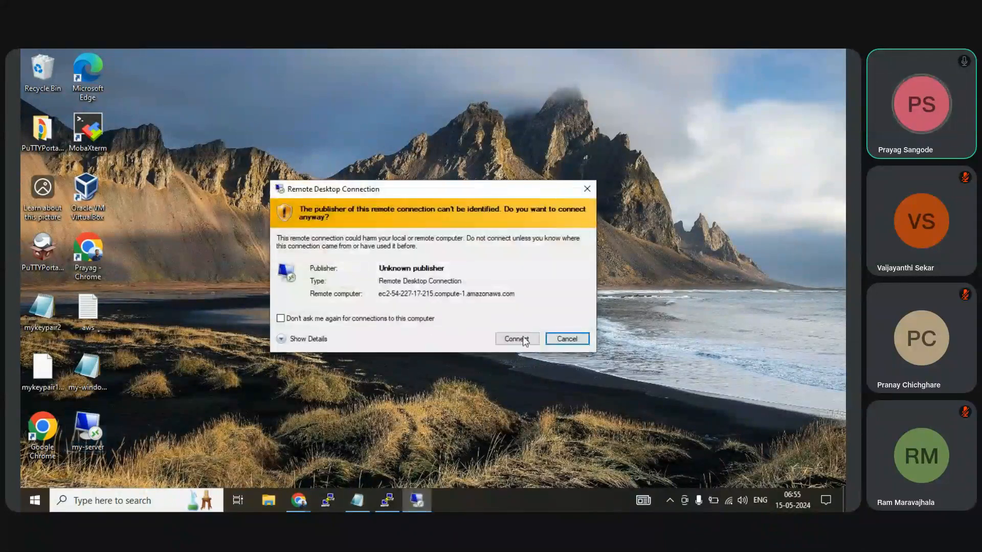
left_click(517, 340)
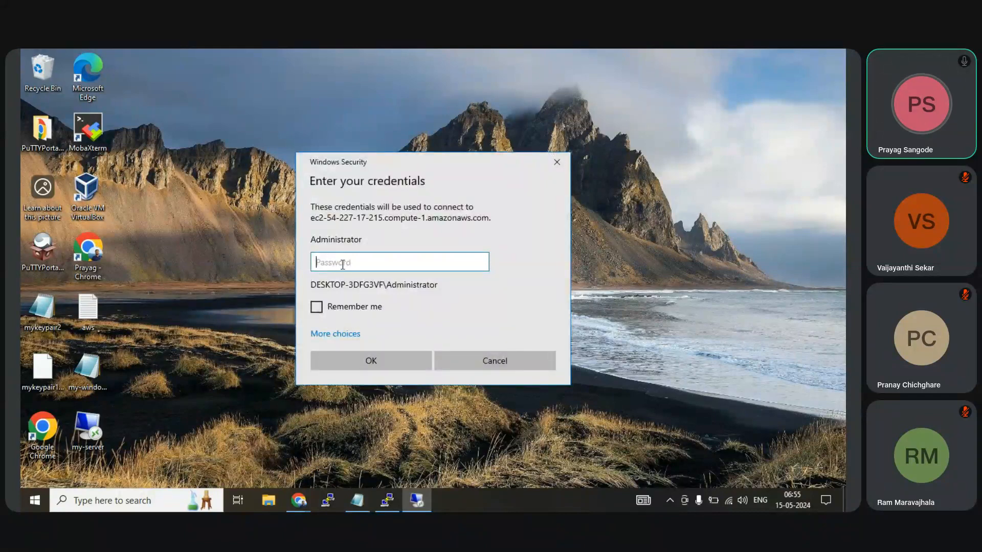
Step: Paste the Administrator password into the credentials prompt, enable Remember me, and submit the credentials
key("ctrl+v")
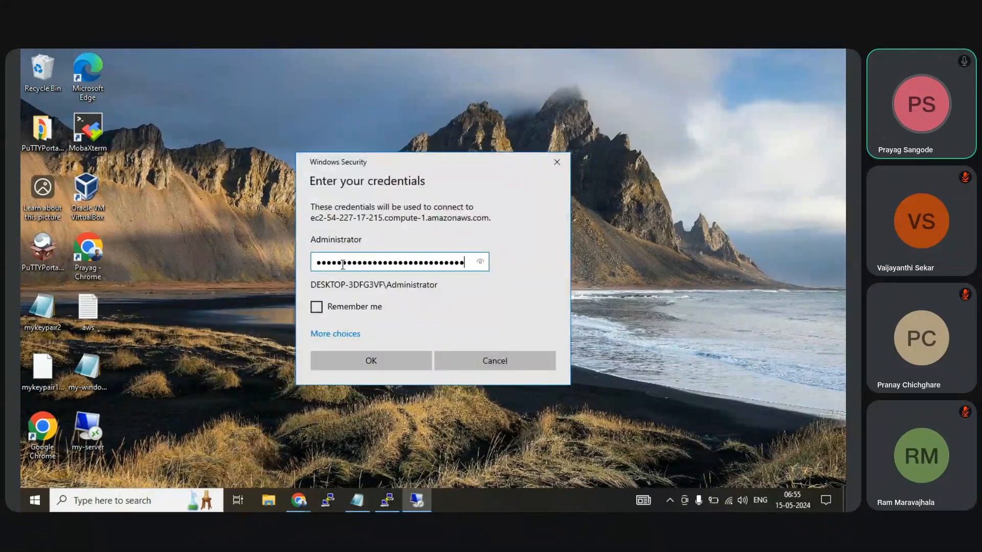
left_click(317, 307)
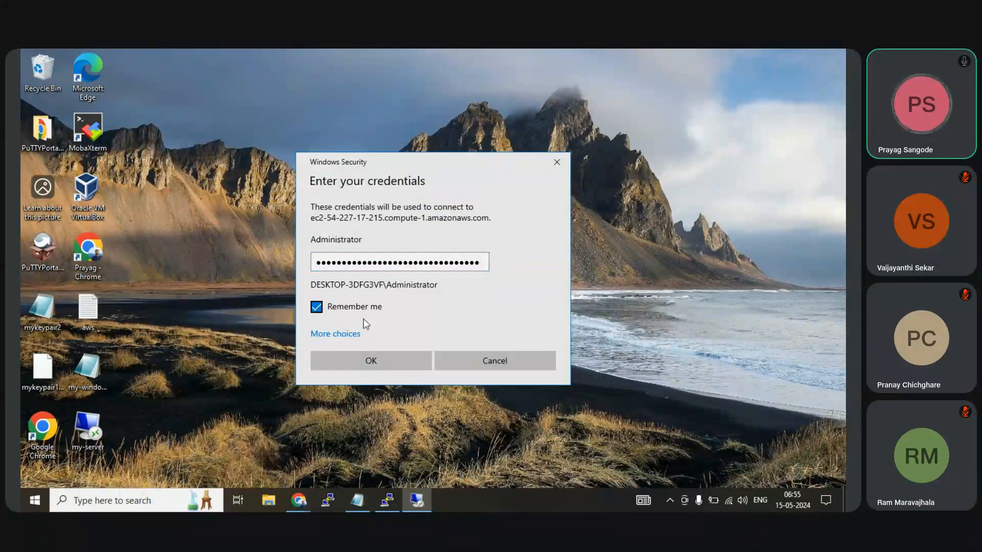
left_click(359, 497)
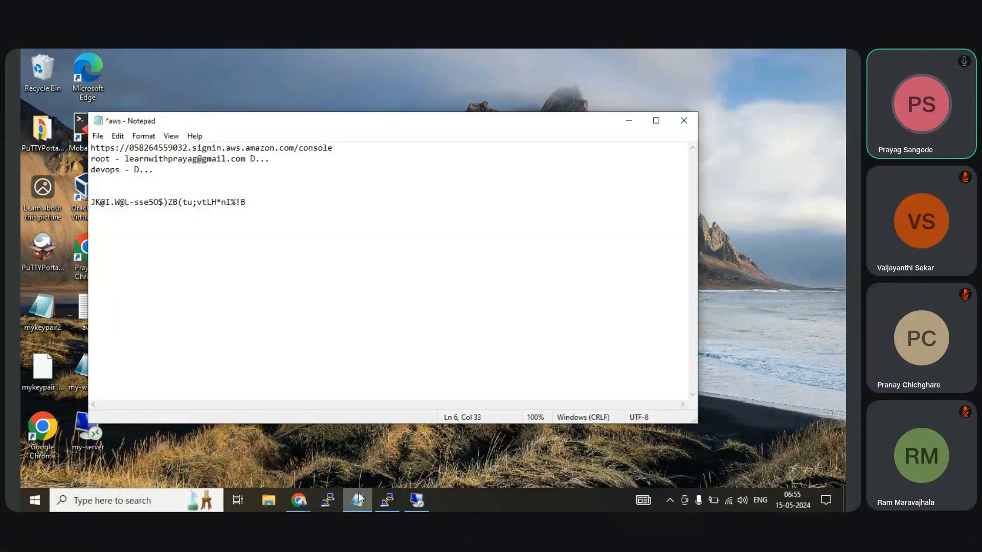
left_click(359, 498)
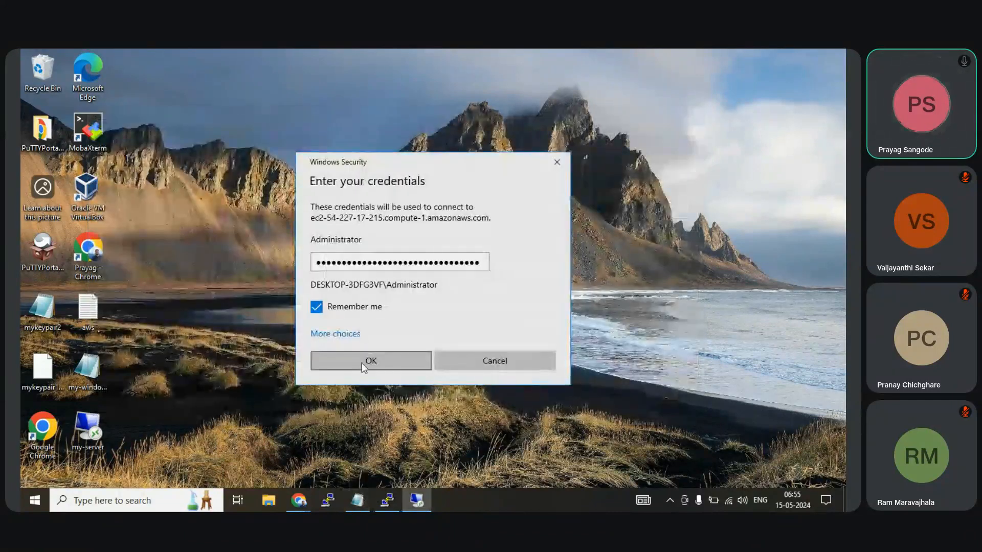
left_click(361, 364)
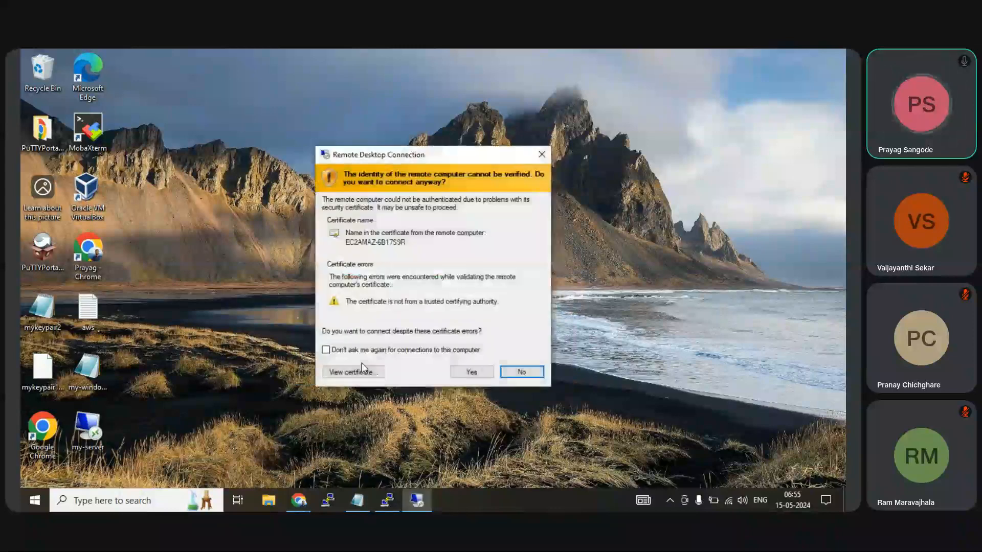
Step: Connect to my-server despite the certificate errors, and close the remote session together with the PuTTY error message
left_click(470, 374)
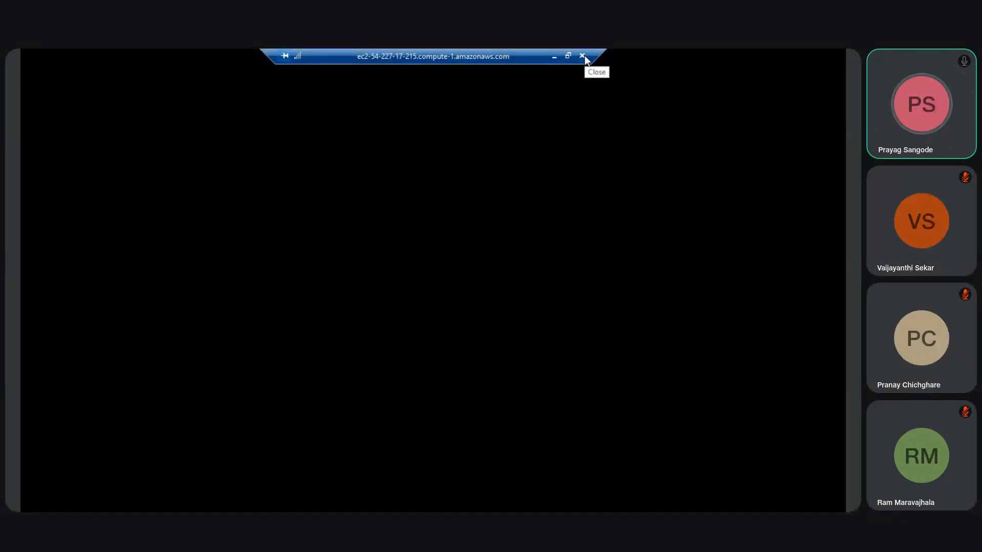
left_click(585, 57)
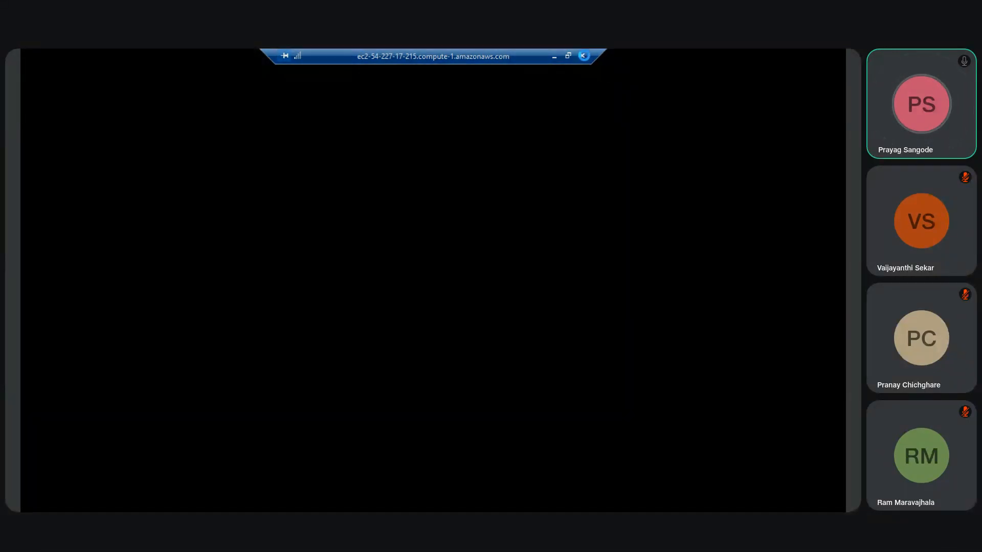
left_click(471, 302)
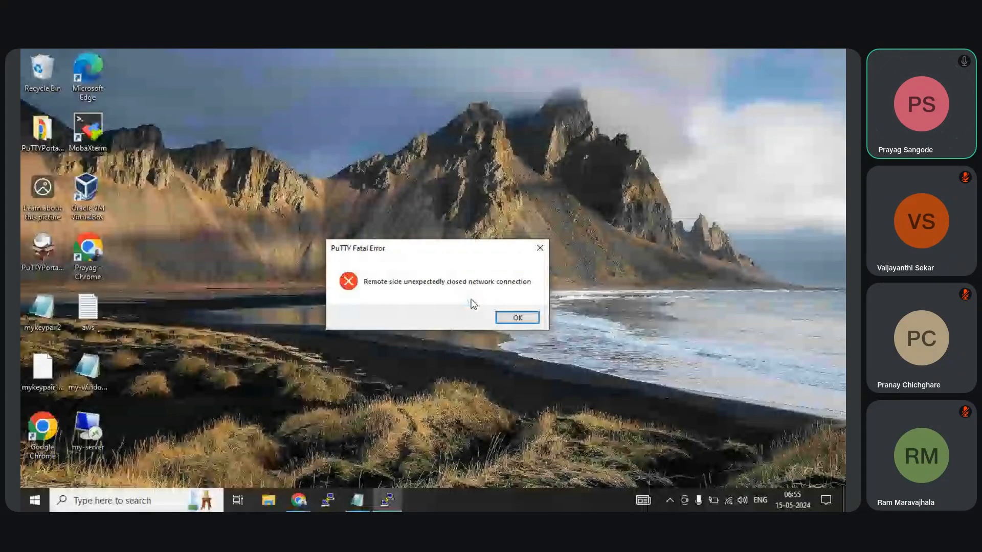
left_click(540, 249)
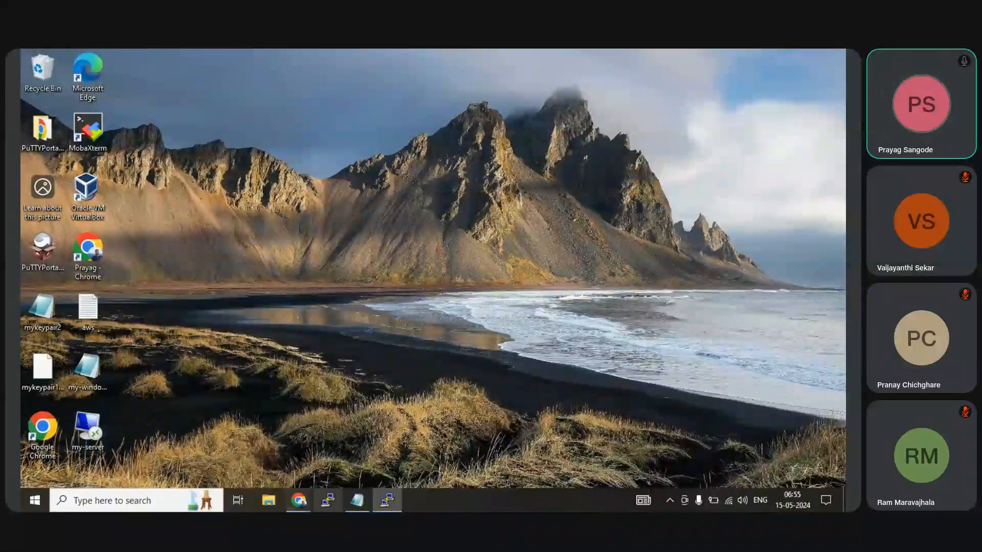
Step: Switch to the EC2 Instances list in Chrome and copy the public IPv4 address of my-server
mouse_move(299, 510)
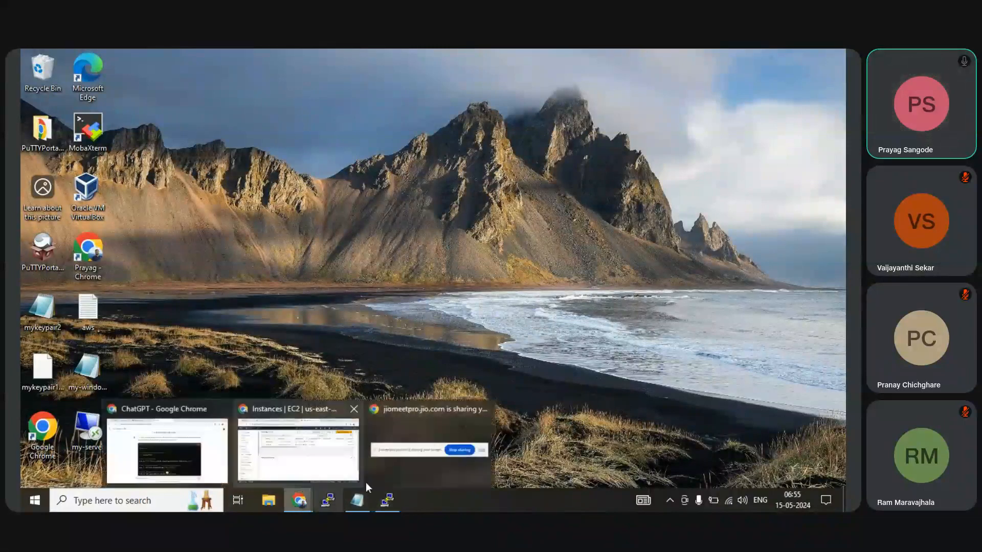
left_click(317, 458)
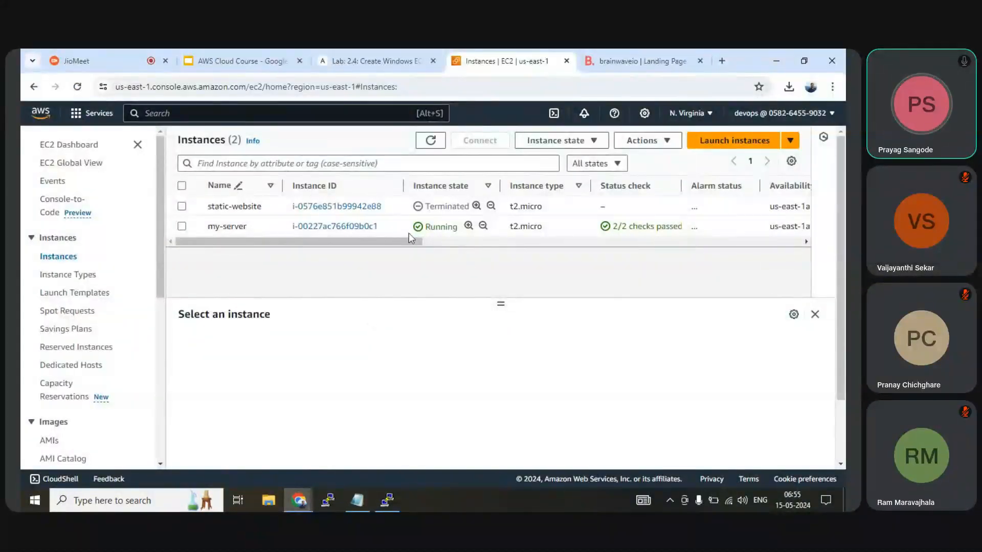
left_click_drag(410, 240, 522, 243)
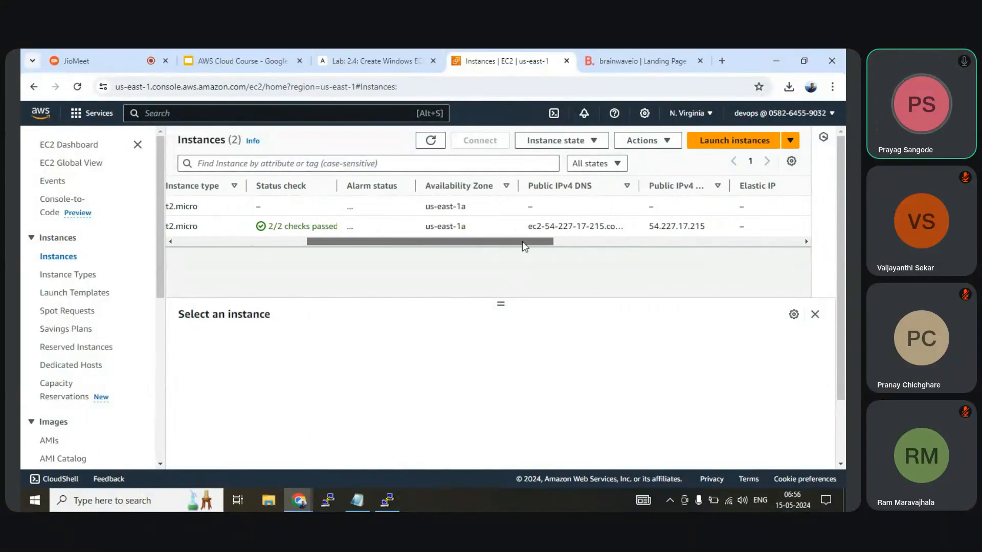
left_click_drag(705, 230, 650, 232)
key("ctrl+c")
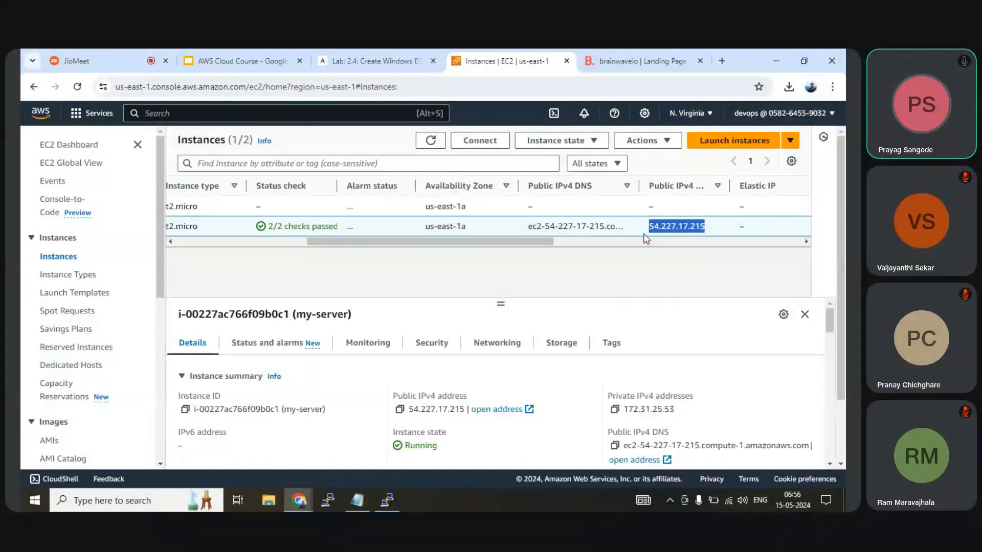
Step: Find and open Remote Desktop Connection, set the computer to 54.227.17.215, and start the connection
left_click(158, 500)
type("r")
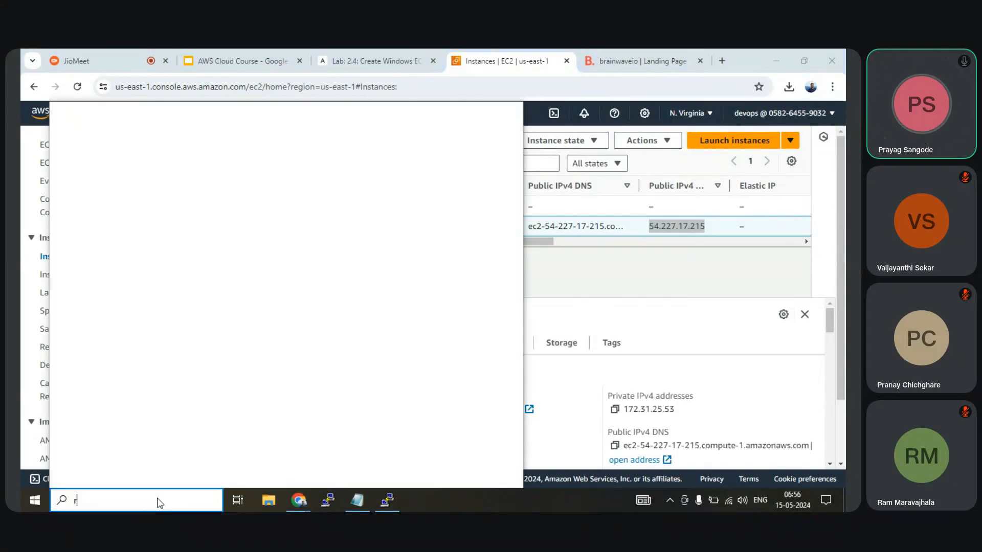
type("emote")
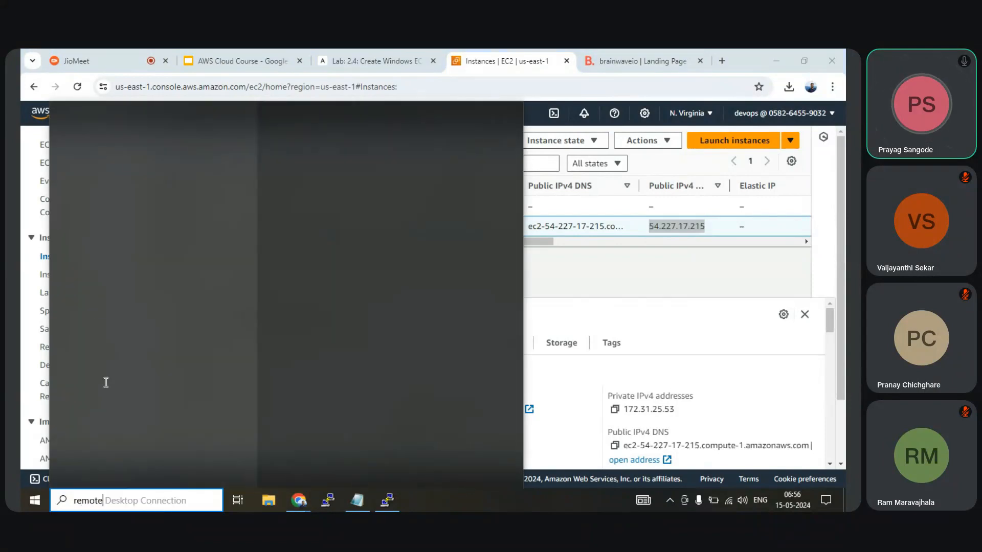
left_click(126, 167)
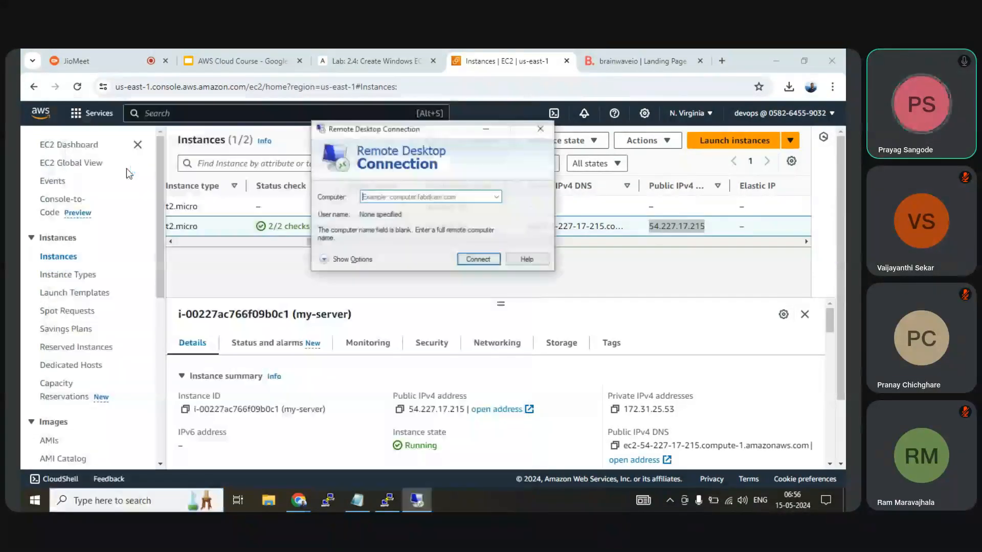
key("ctrl+v")
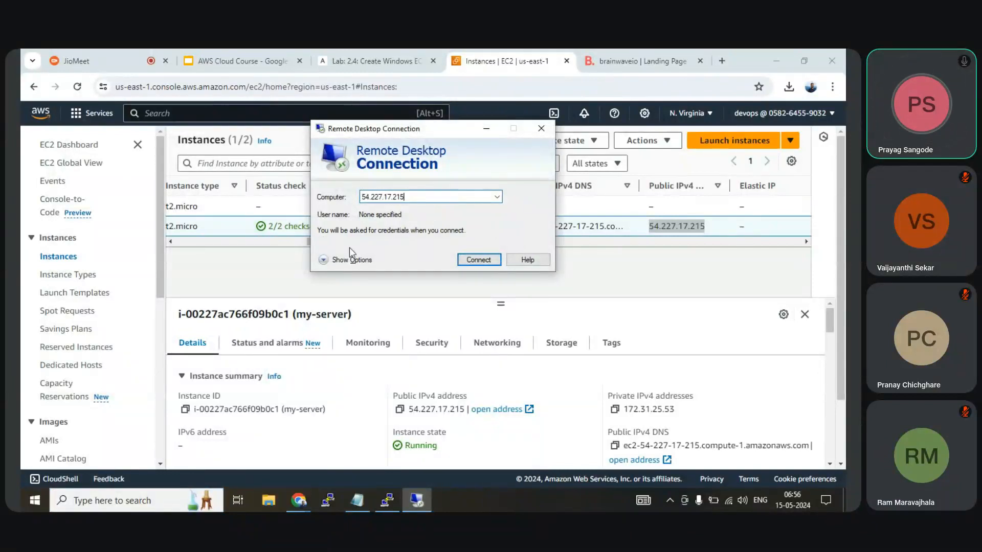
left_click(472, 261)
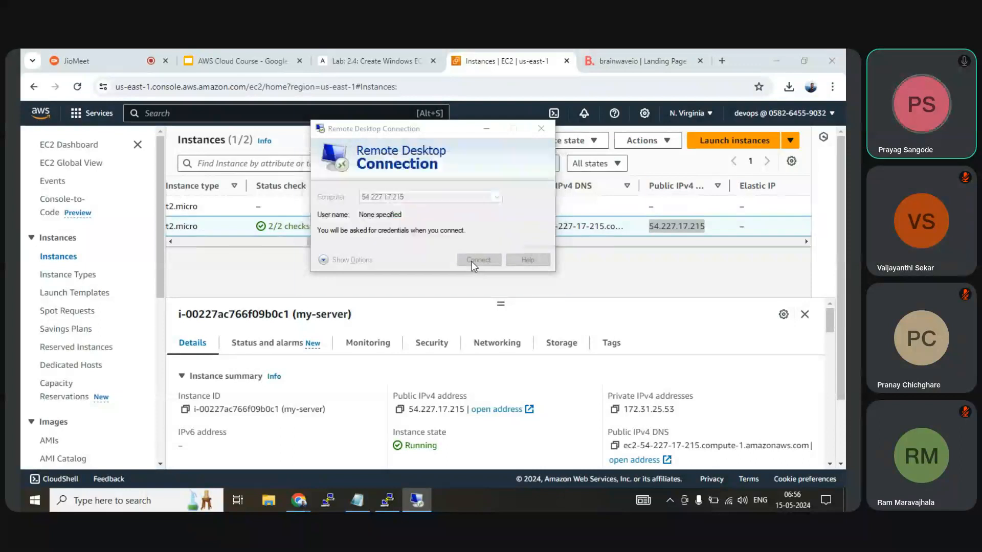
Step: Enter Administrator as the user name, copy the administrator password from the aws note in Notepad, and return to the credentials prompt
type("Adminis")
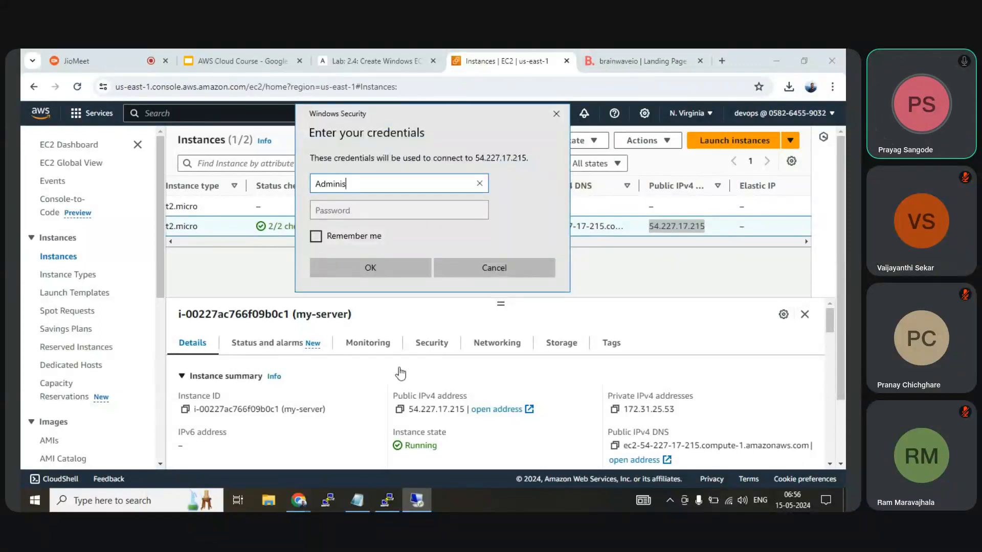
type("trator")
key("Tab")
left_click(357, 500)
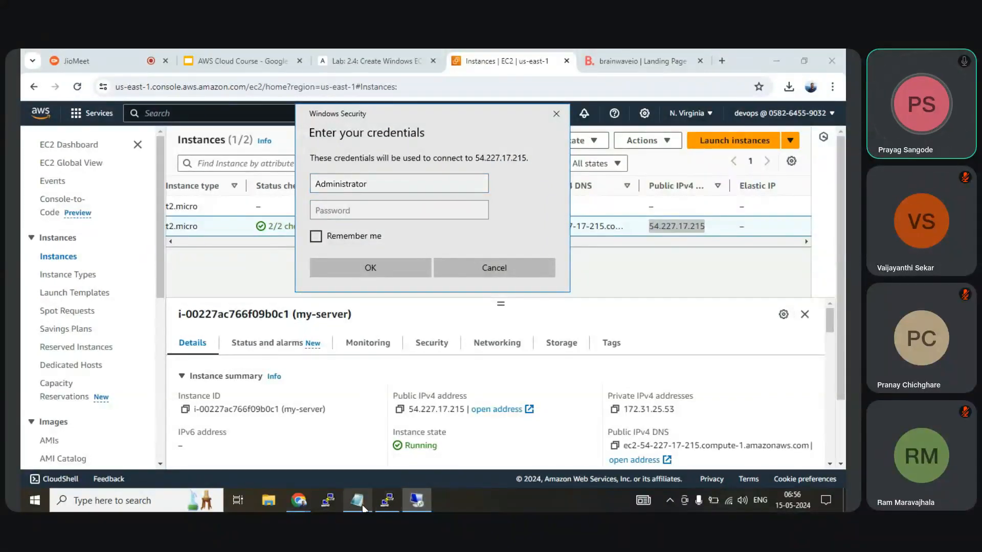
left_click_drag(259, 206, 90, 206)
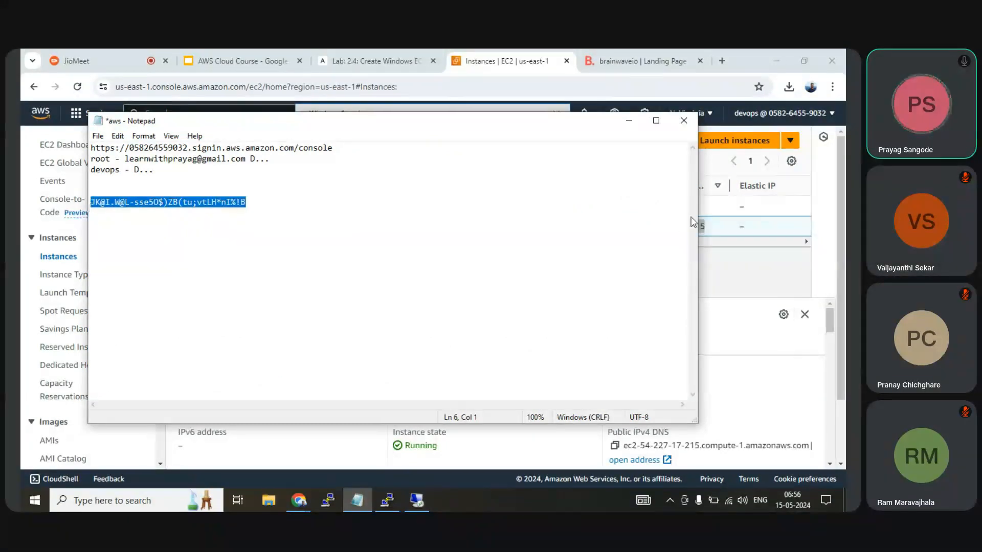
left_click(757, 327)
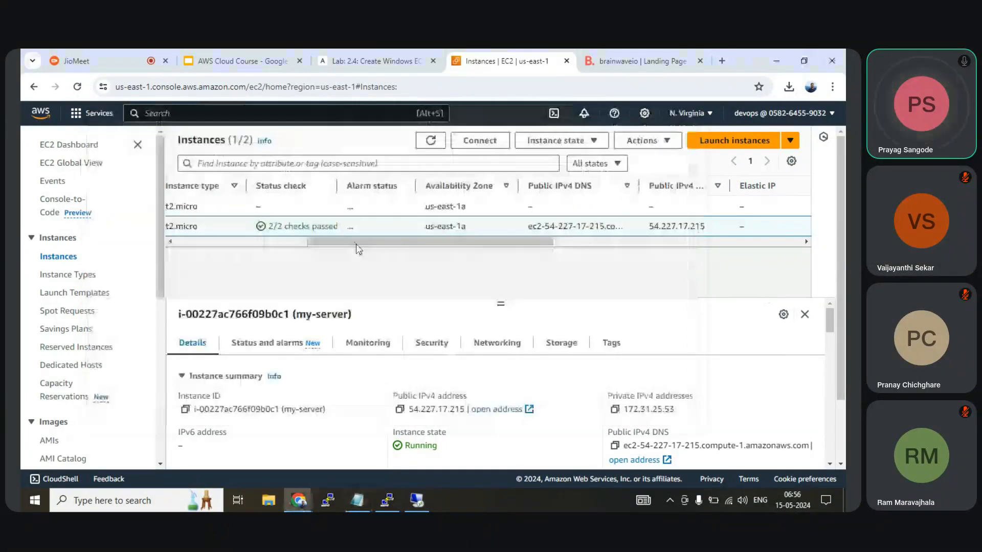
left_click(424, 500)
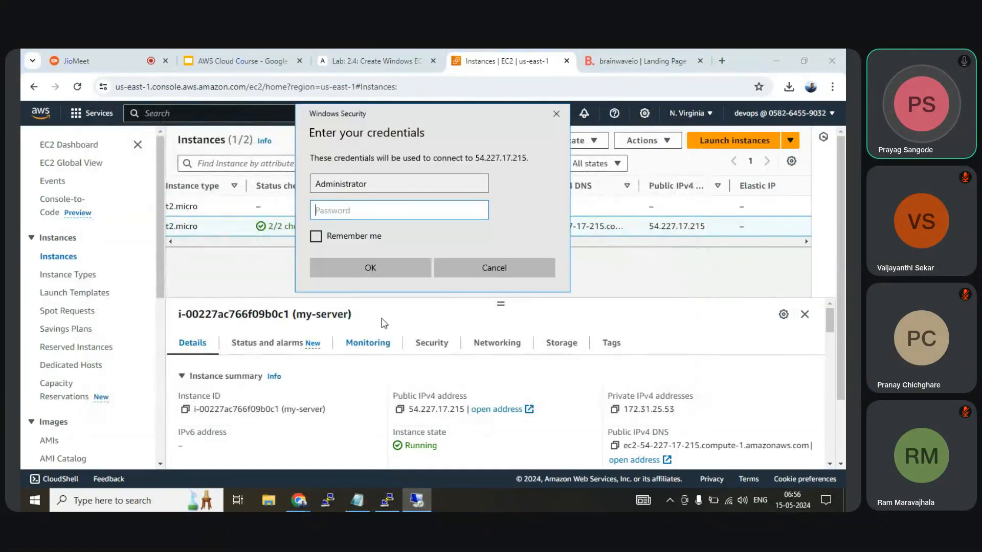
Step: Paste the administrator password, enable Remember me, and connect to the server despite the certificate errors
key("ctrl+v")
left_click(346, 236)
left_click(360, 268)
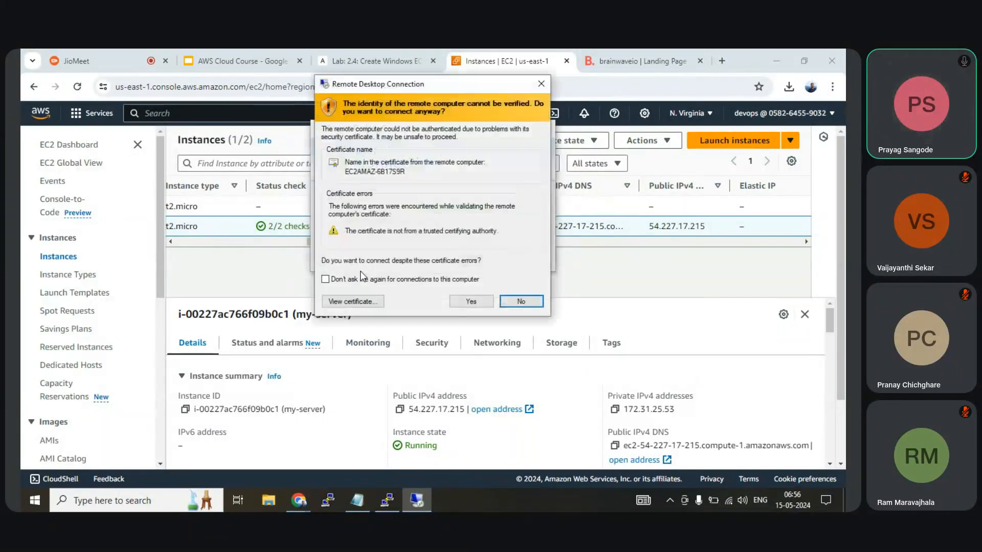
left_click(480, 302)
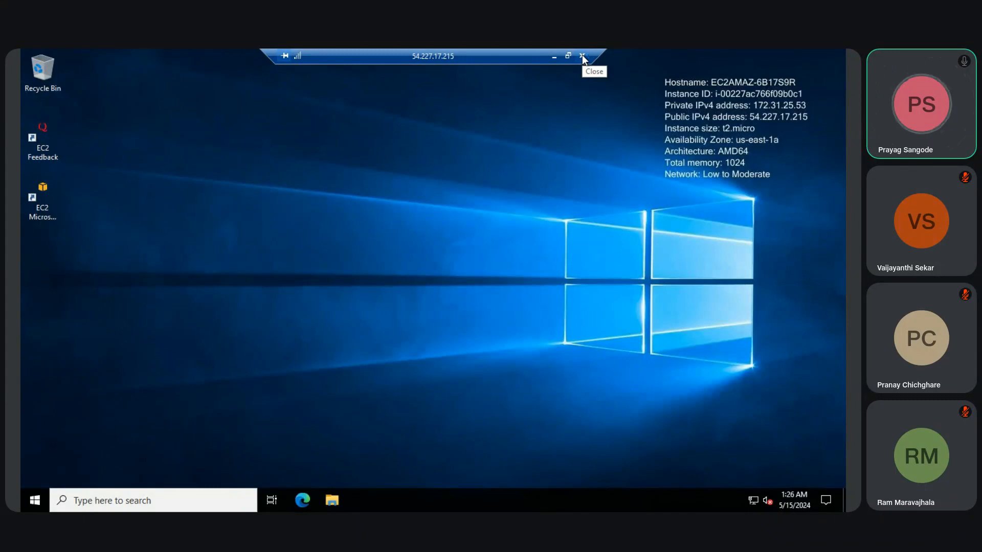
Step: Disconnect the remote desktop session to 54.227.17.215 and confirm the disconnection
left_click(582, 55)
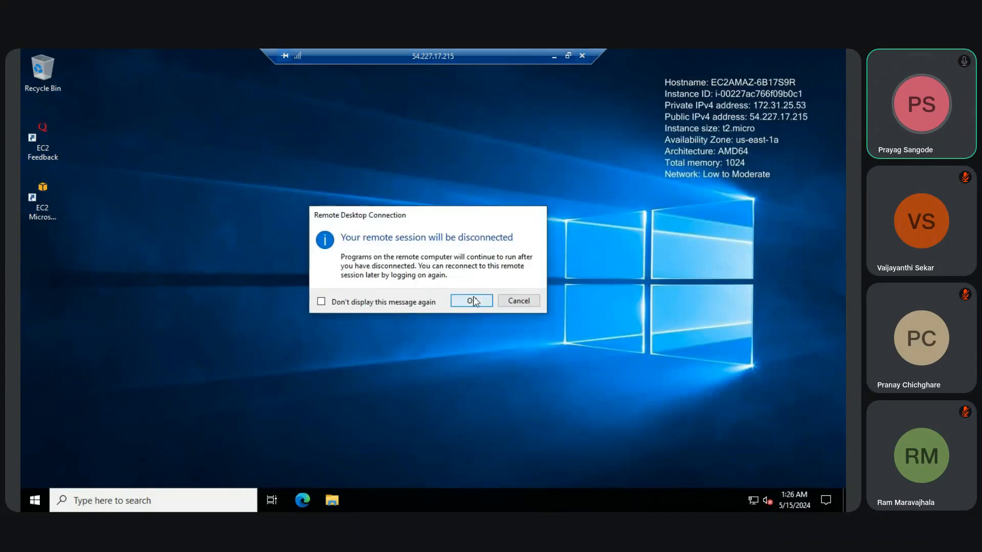
left_click(472, 301)
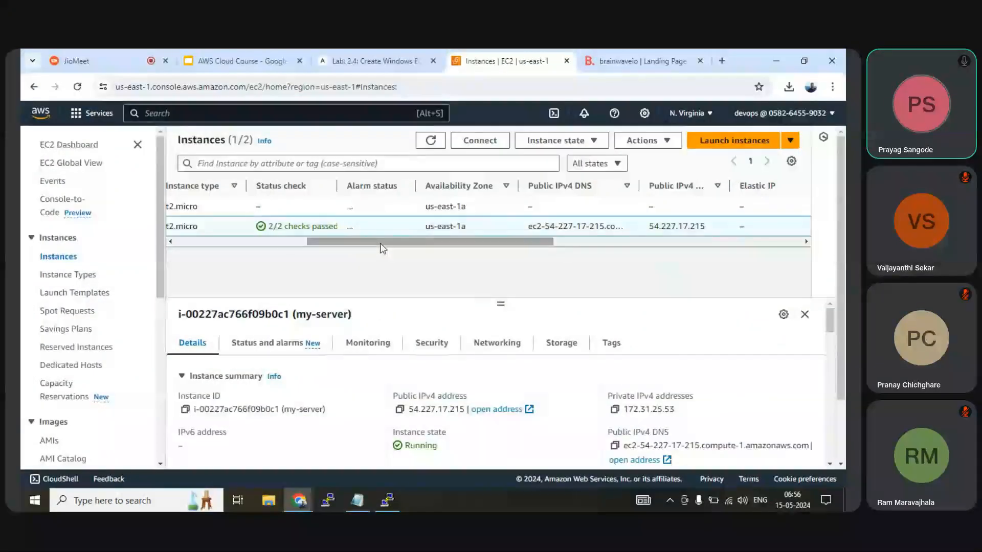